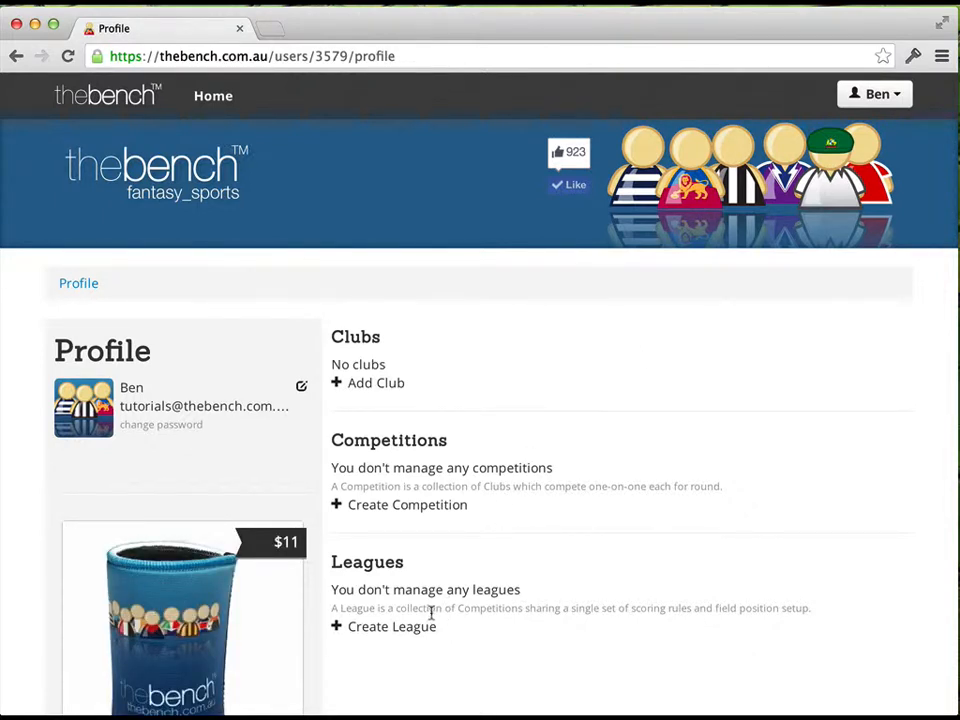
Start creating a new league based on the TheBench Classic, AFL Draft League template
left_click(411, 627)
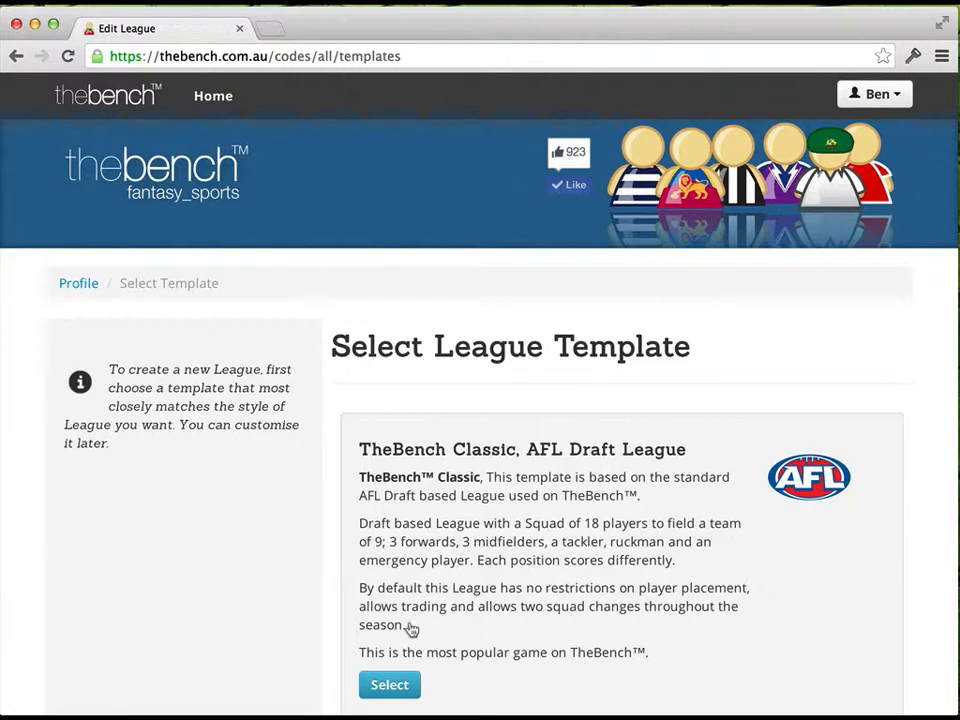
scroll(454, 630, "down", 7)
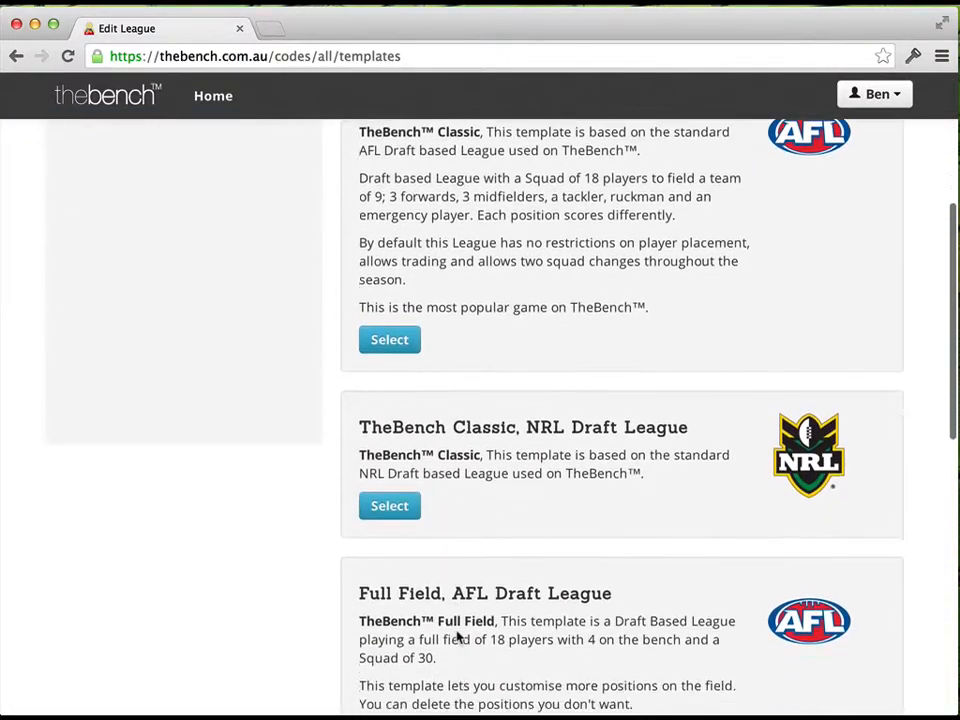
scroll(459, 637, "down", 9)
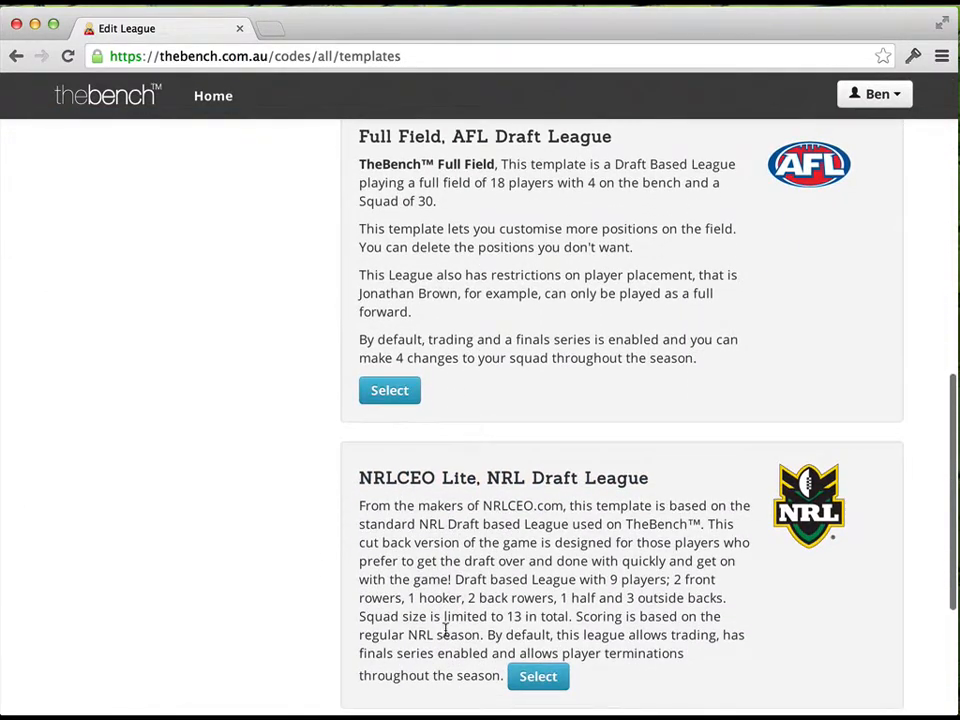
scroll(426, 628, "up", 5)
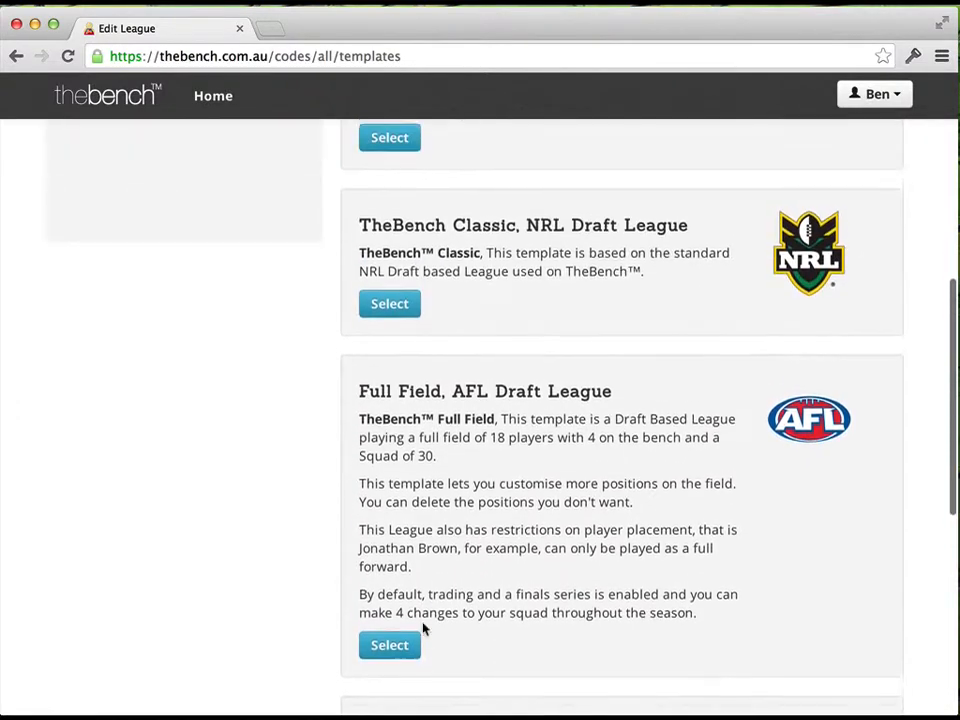
scroll(423, 628, "up", 11)
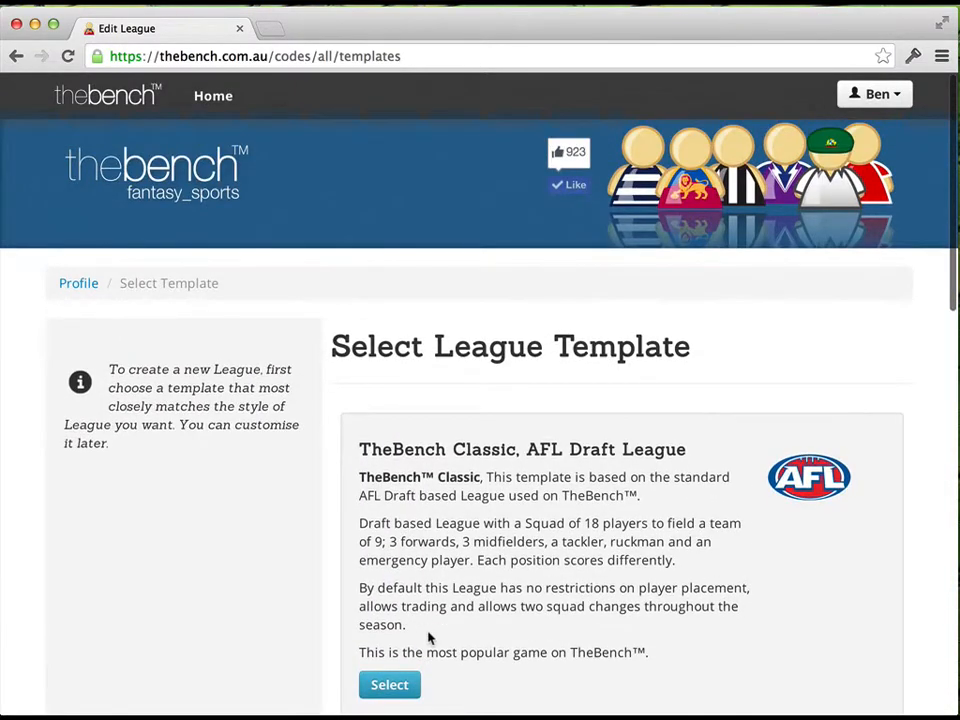
left_click(403, 689)
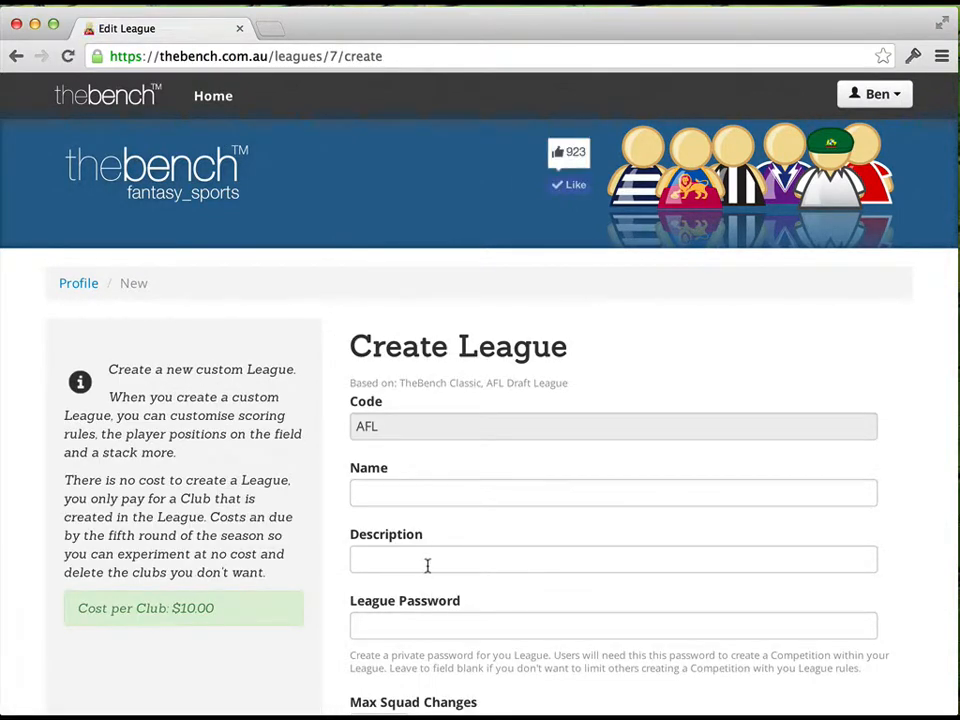
Enter "Tutorial 2 League" as both the name and the description of the new league
left_click(409, 496)
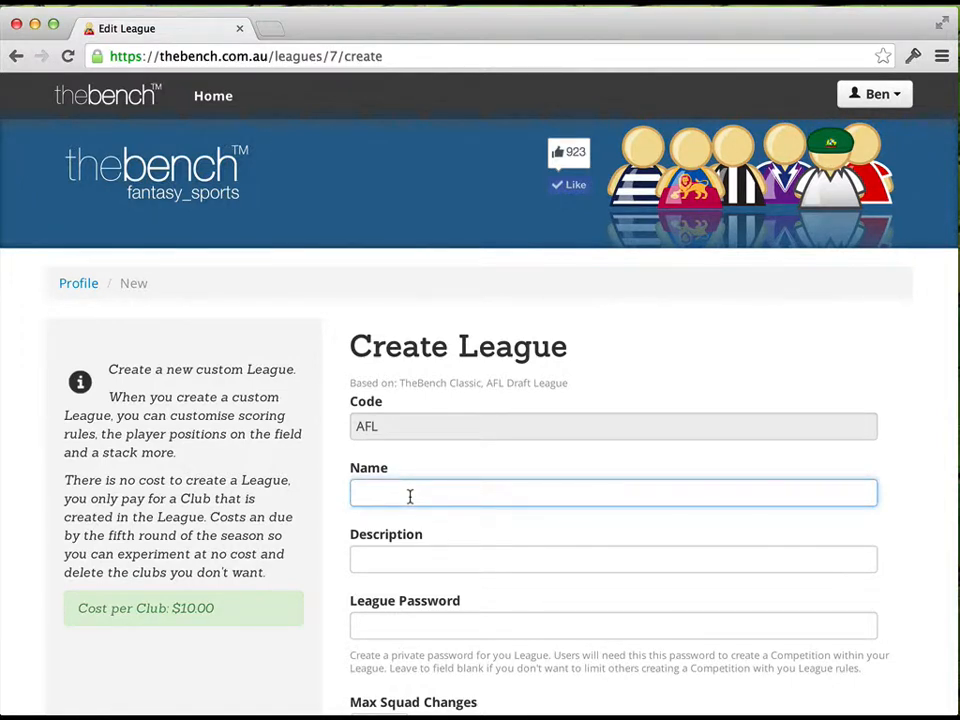
type("Tutorial 2 League")
key("super+a")
key("super+c")
key("Tab")
key("super+v")
Review the remaining squad, trading, finals and payment settings, keep their defaults and submit the new league
scroll(393, 518, "down", 3)
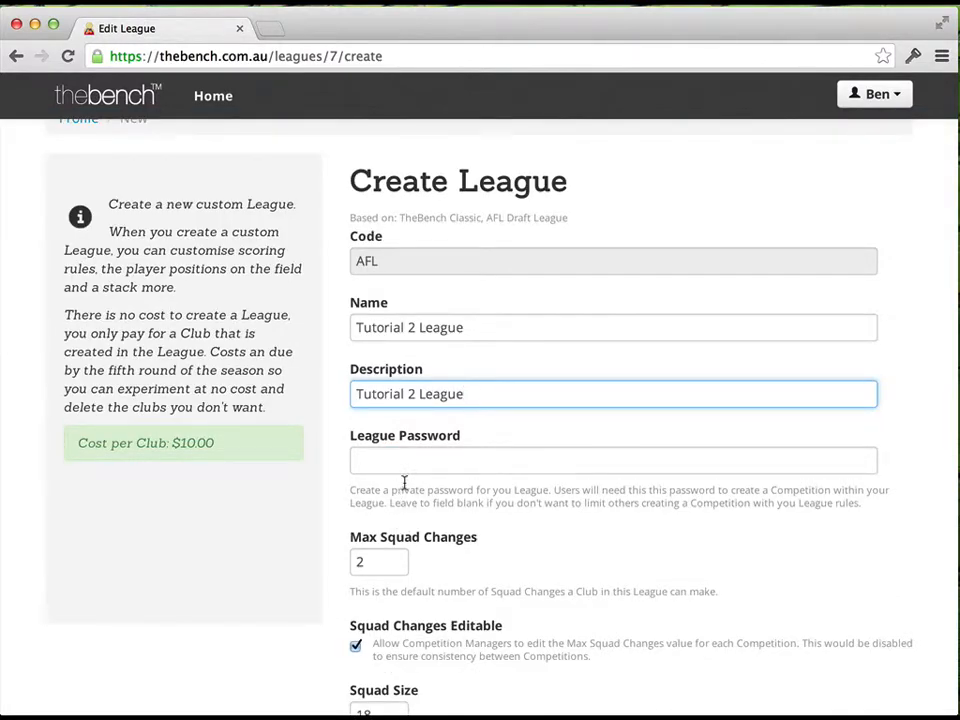
scroll(390, 487, "down", 2)
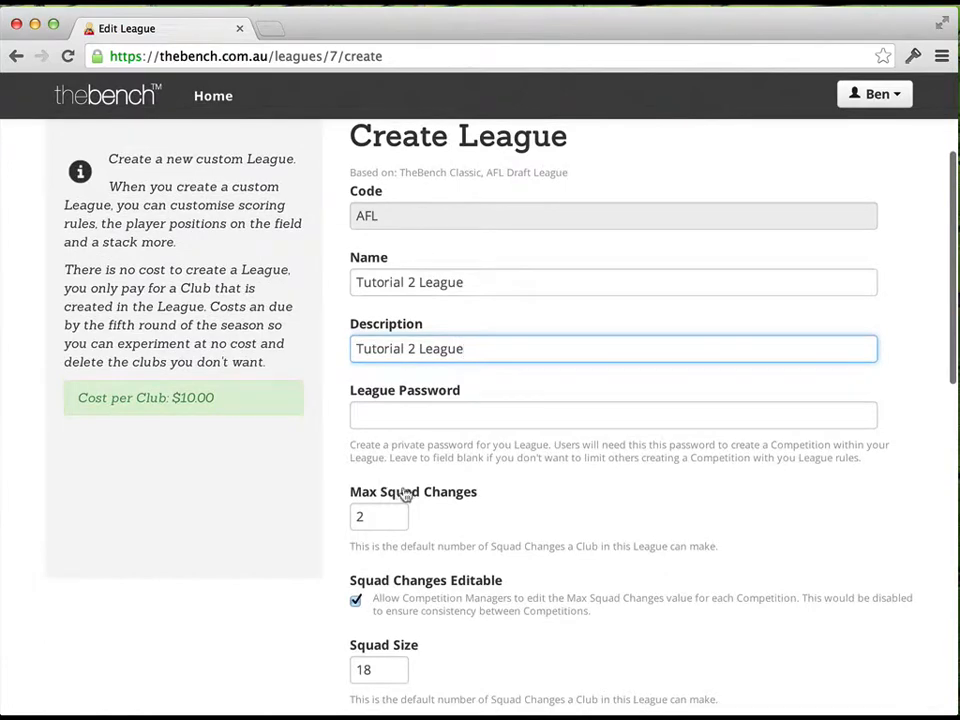
scroll(405, 497, "down", 1)
scroll(407, 490, "down", 1)
scroll(410, 495, "down", 3)
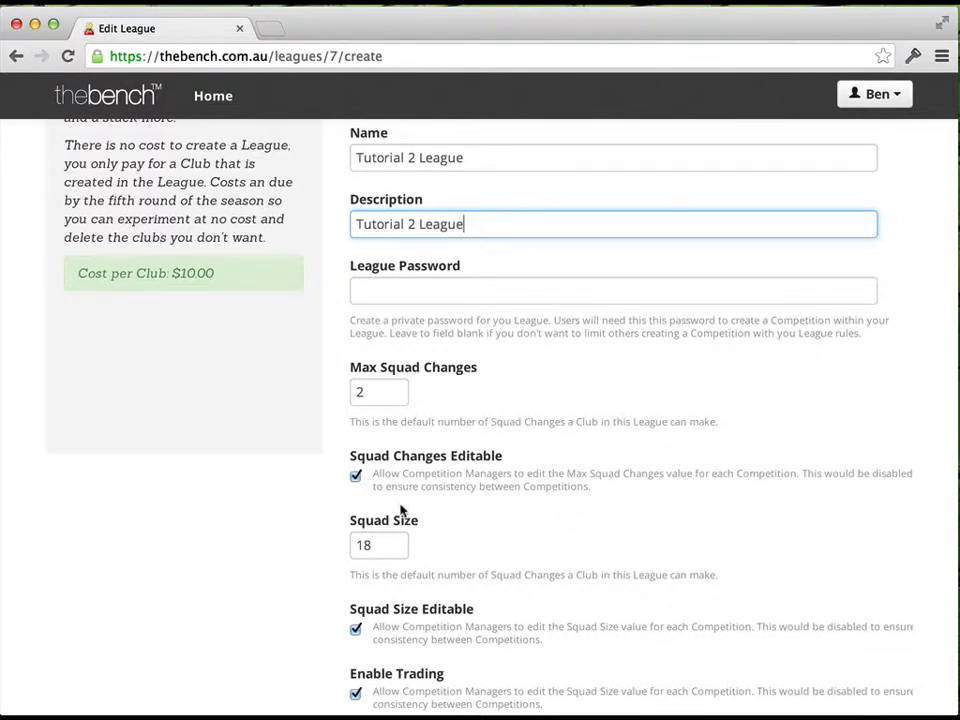
scroll(402, 508, "down", 2)
scroll(401, 505, "down", 1)
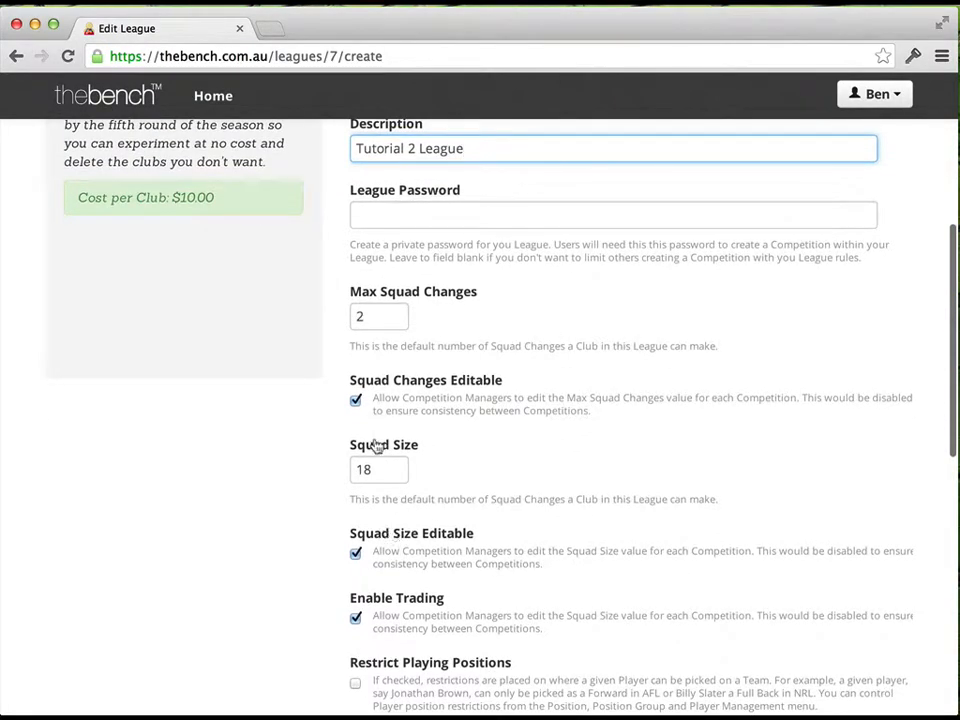
scroll(337, 434, "down", 2)
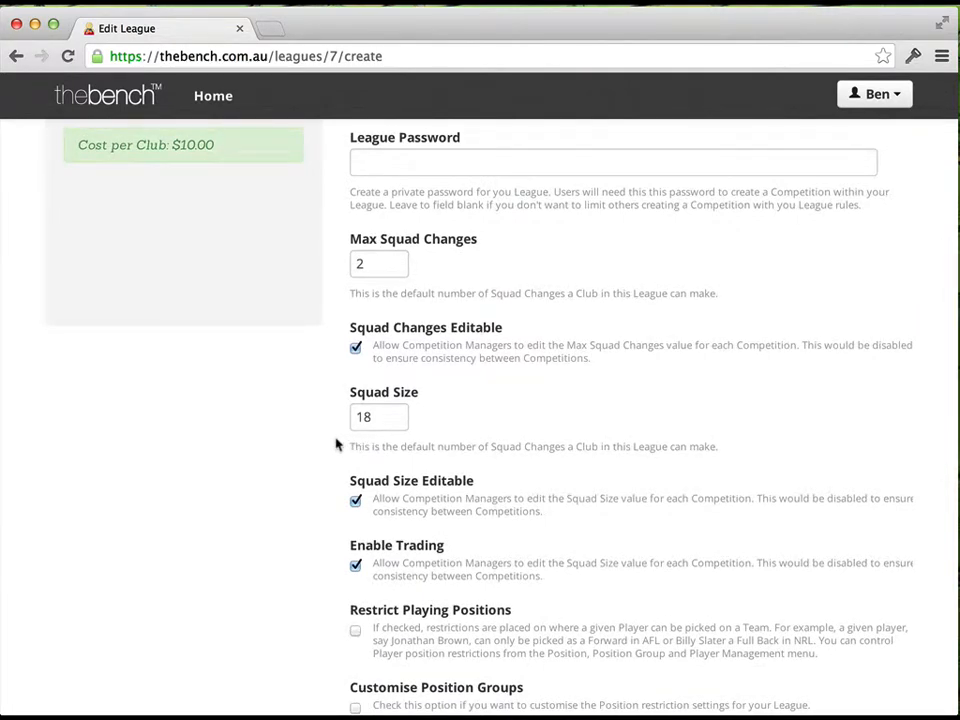
scroll(337, 444, "down", 6)
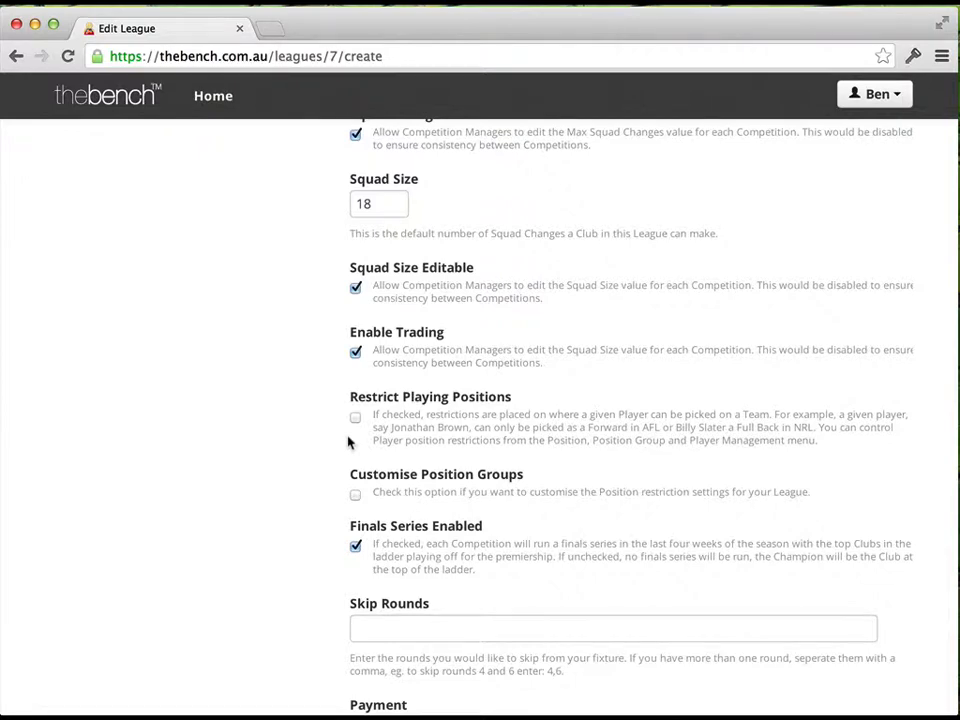
scroll(335, 442, "down", 5)
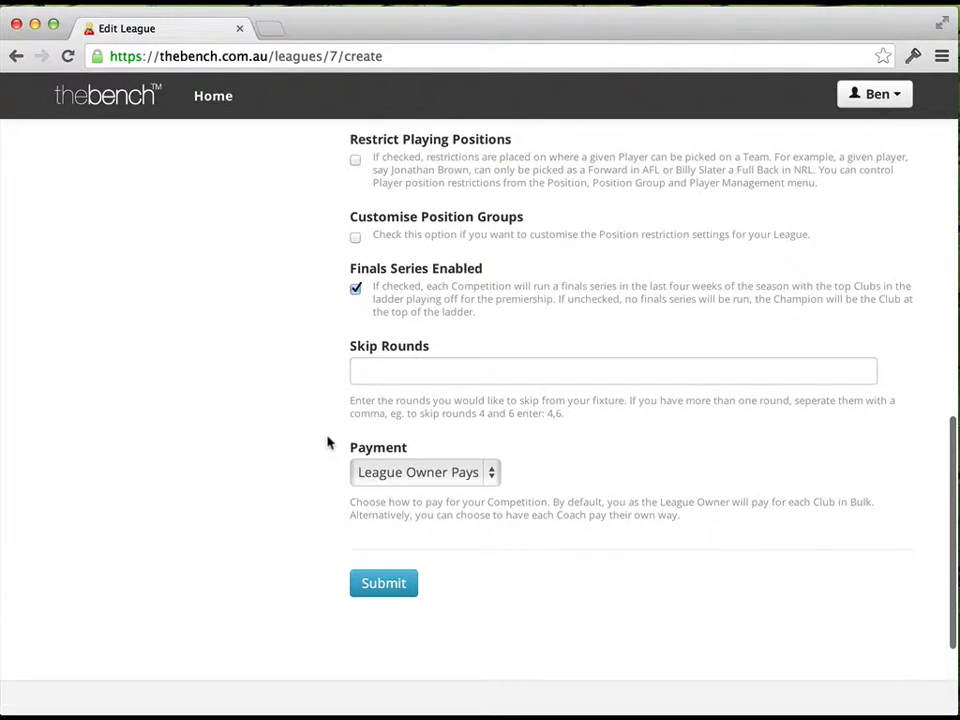
left_click(392, 590)
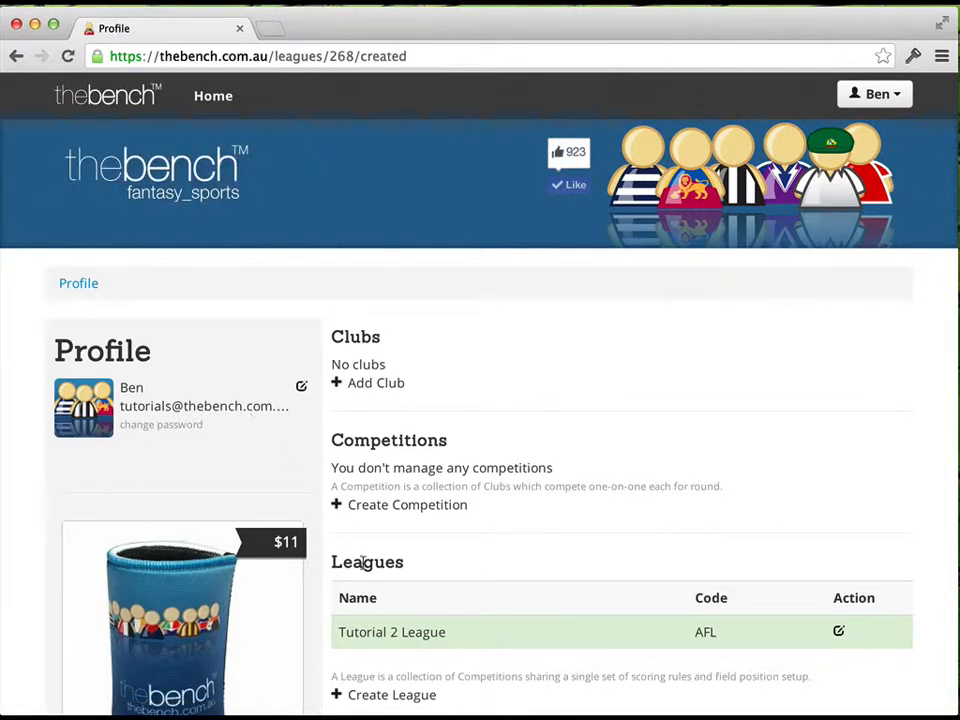
Open Tutorial 2 League for editing and look through its settings
scroll(482, 598, "down", 2)
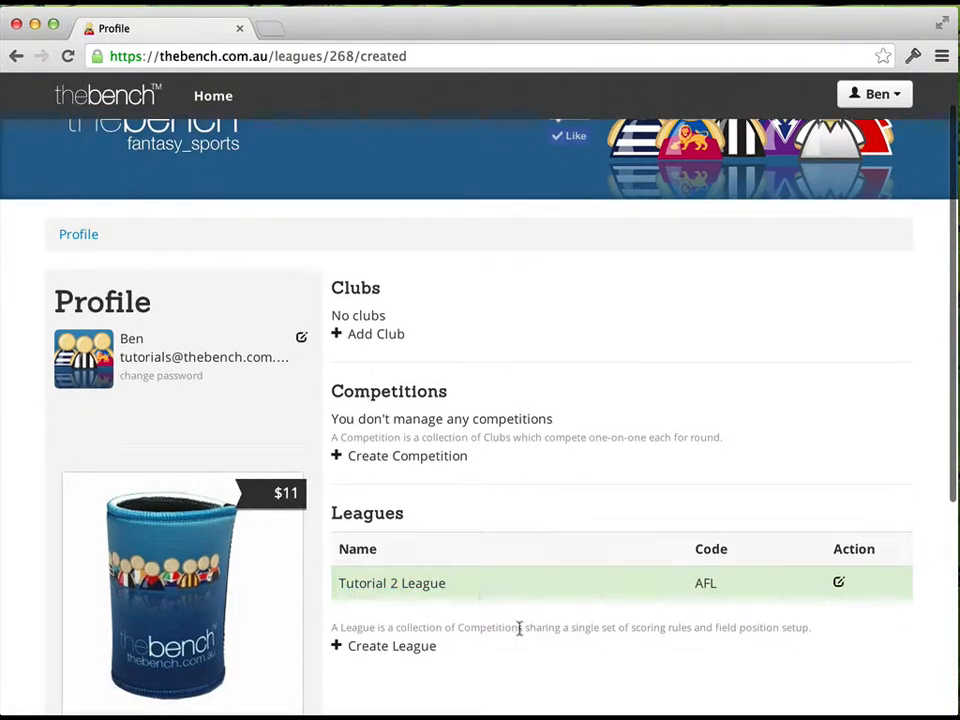
scroll(510, 593, "down", 1)
scroll(511, 598, "up", 3)
scroll(512, 599, "up", 1)
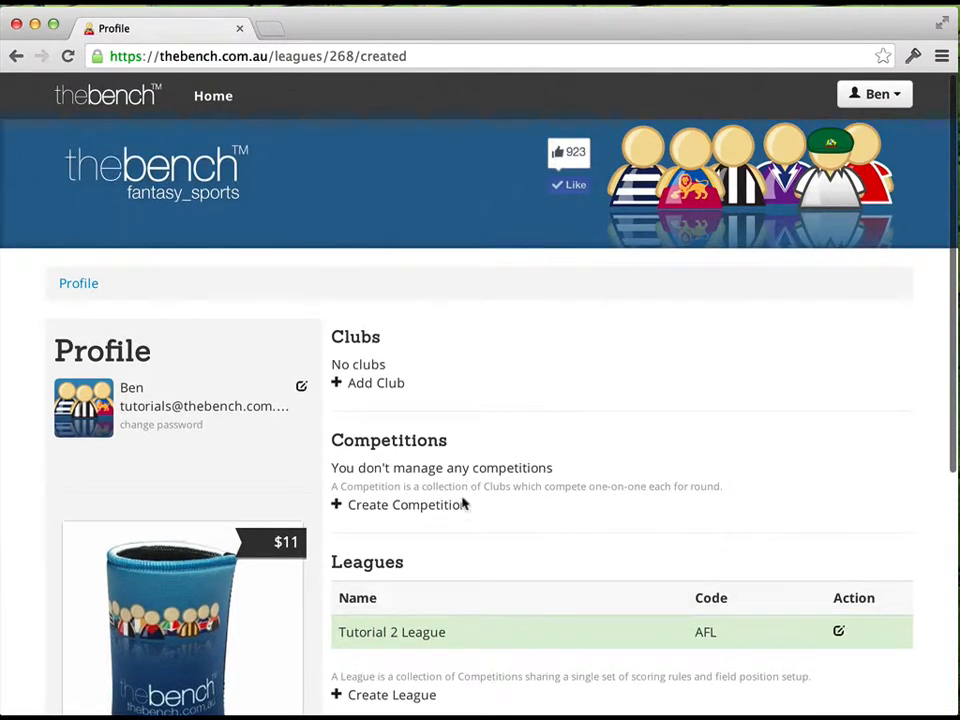
left_click(415, 636)
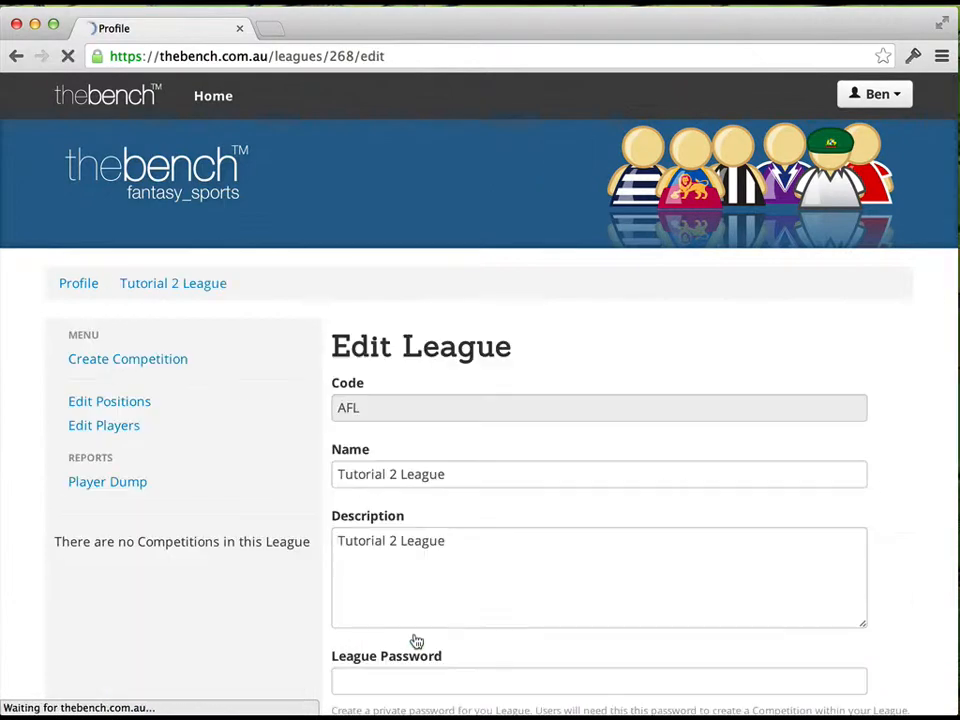
scroll(396, 591, "down", 6)
scroll(333, 591, "down", 11)
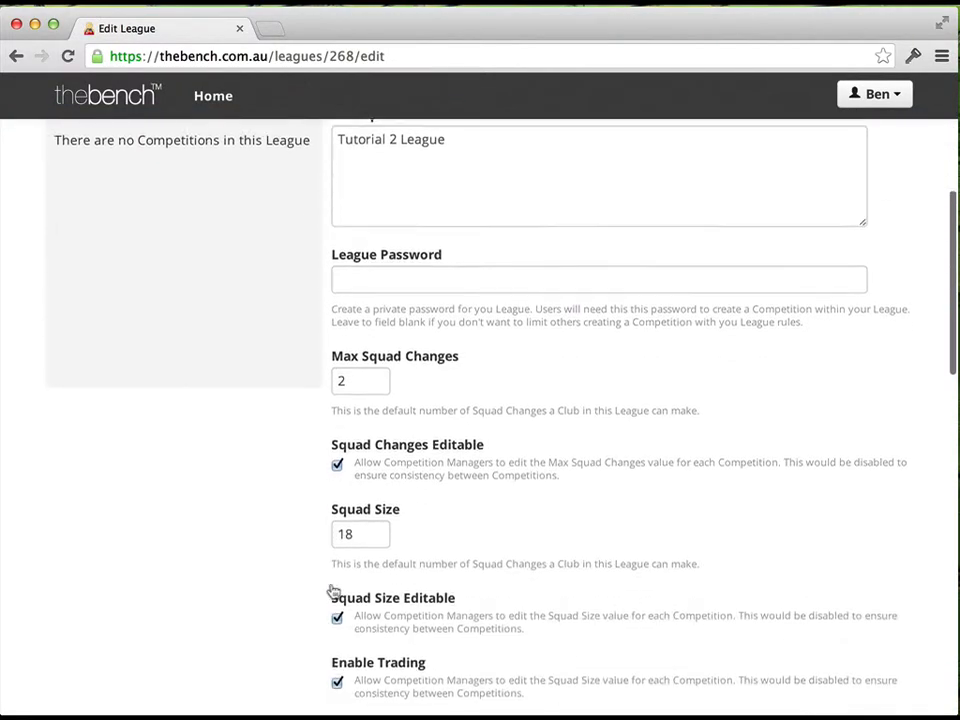
scroll(333, 591, "down", 5)
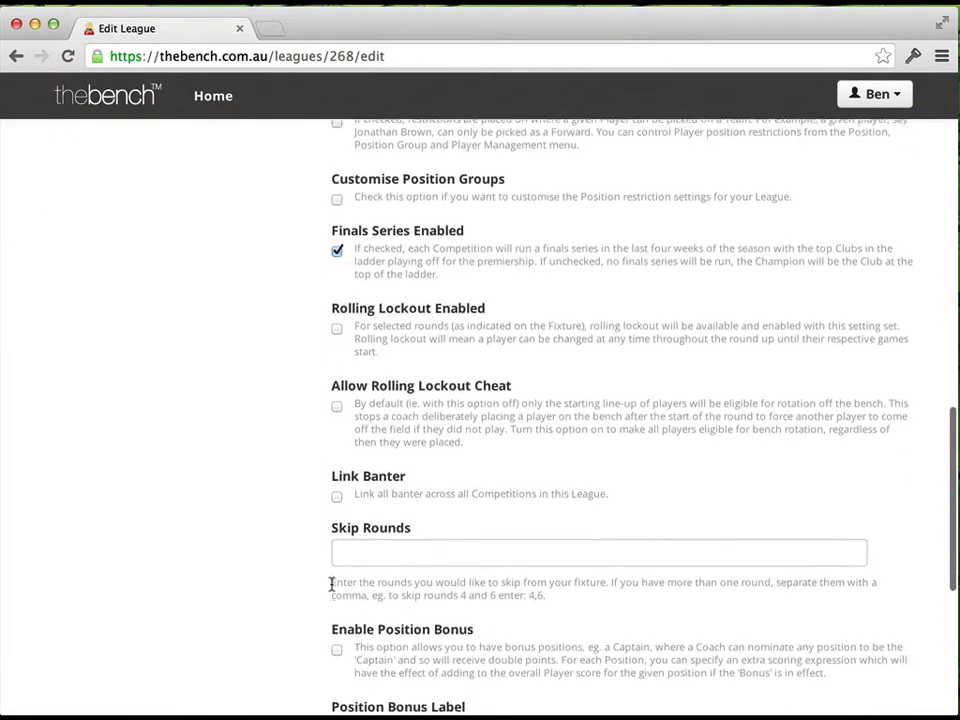
scroll(333, 591, "up", 15)
scroll(333, 591, "up", 8)
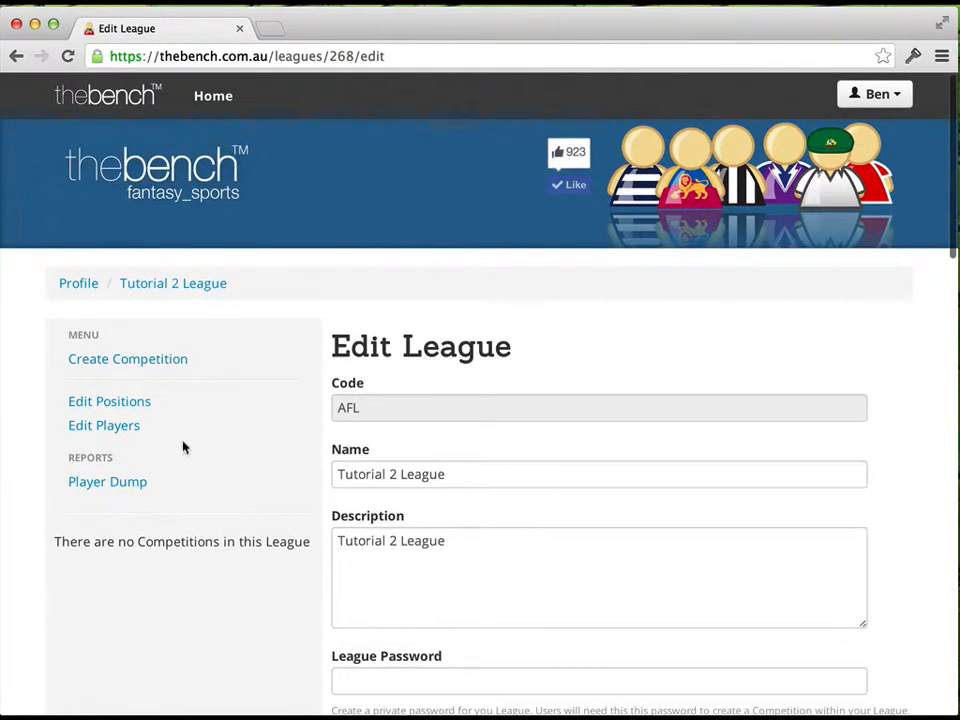
Open the league's positions for editing and review their labels, types and score expressions
left_click(131, 404)
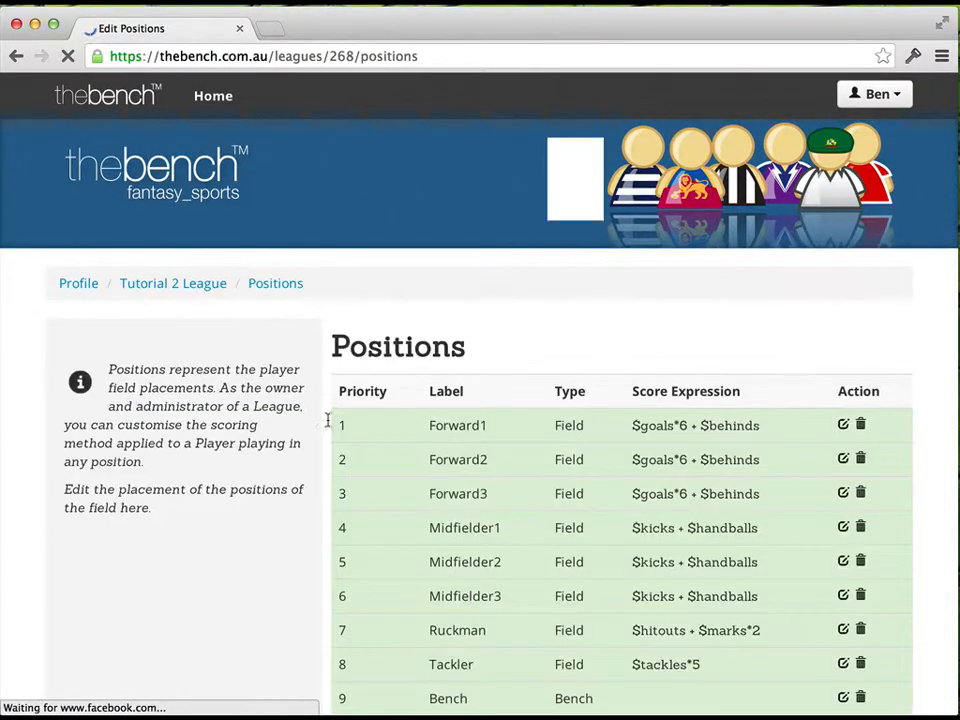
scroll(416, 425, "down", 2)
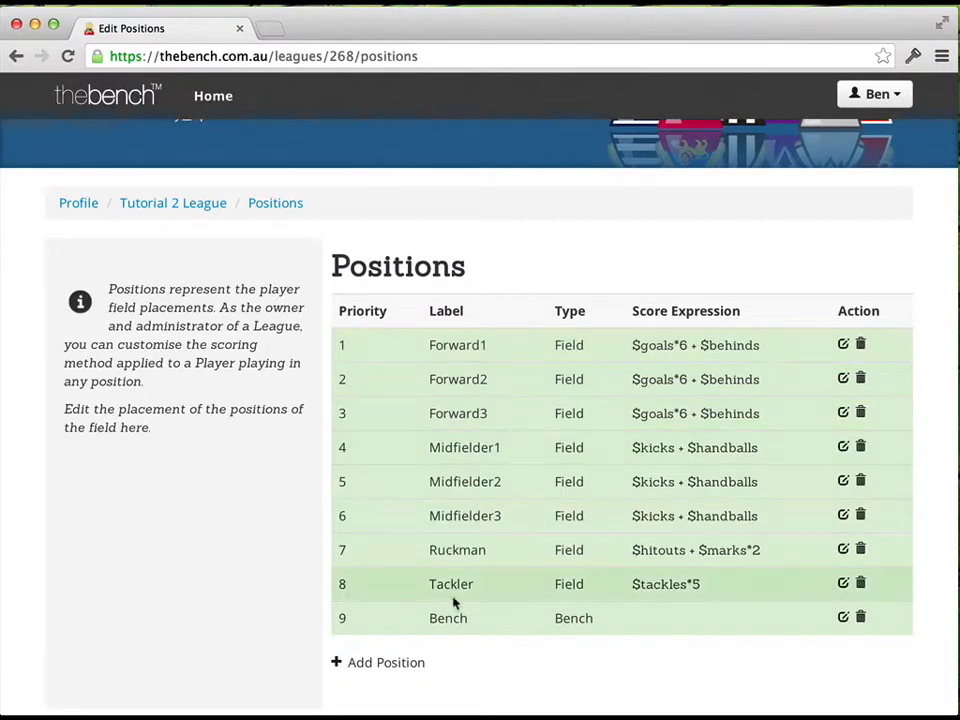
scroll(439, 611, "up", 1)
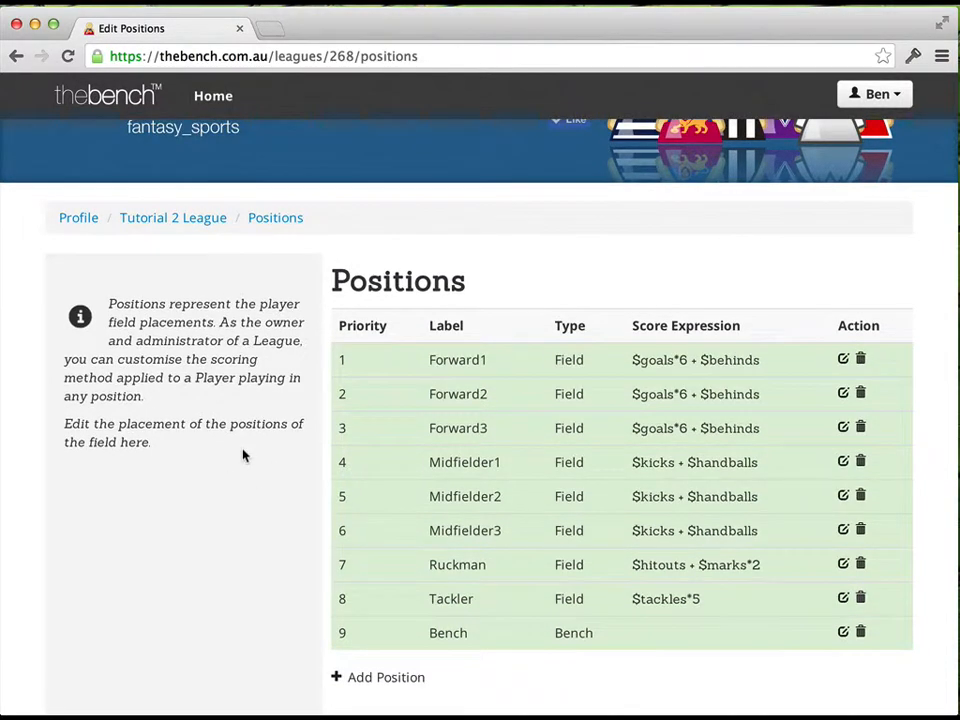
Open the field placement editor and swap the places of Forward2 and Midfielder1 on the field
left_click(134, 449)
scroll(793, 511, "down", 1)
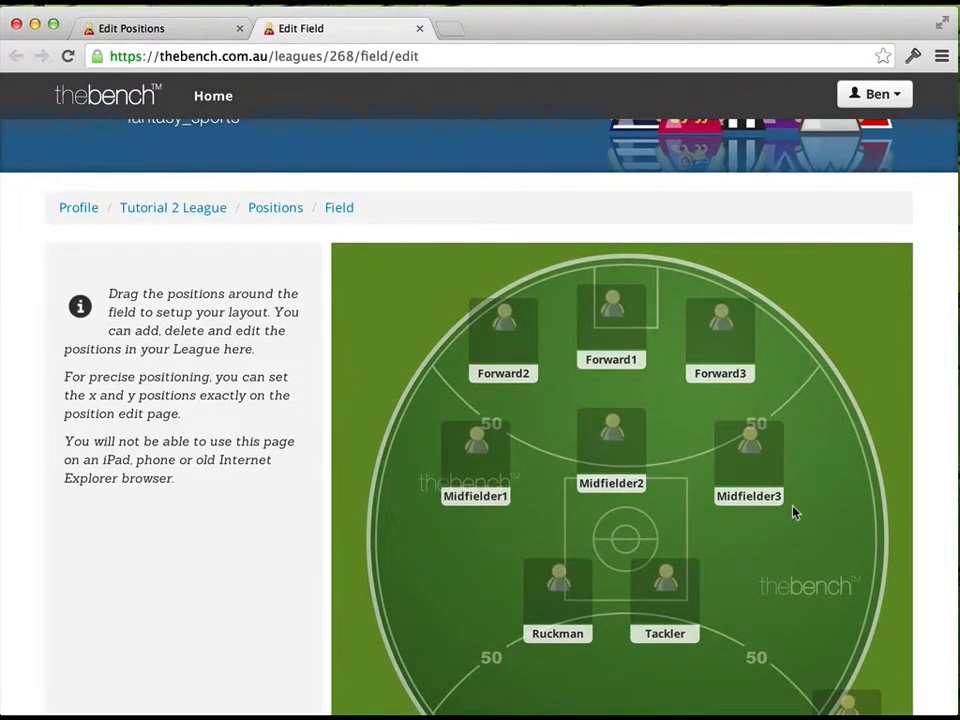
scroll(793, 513, "down", 2)
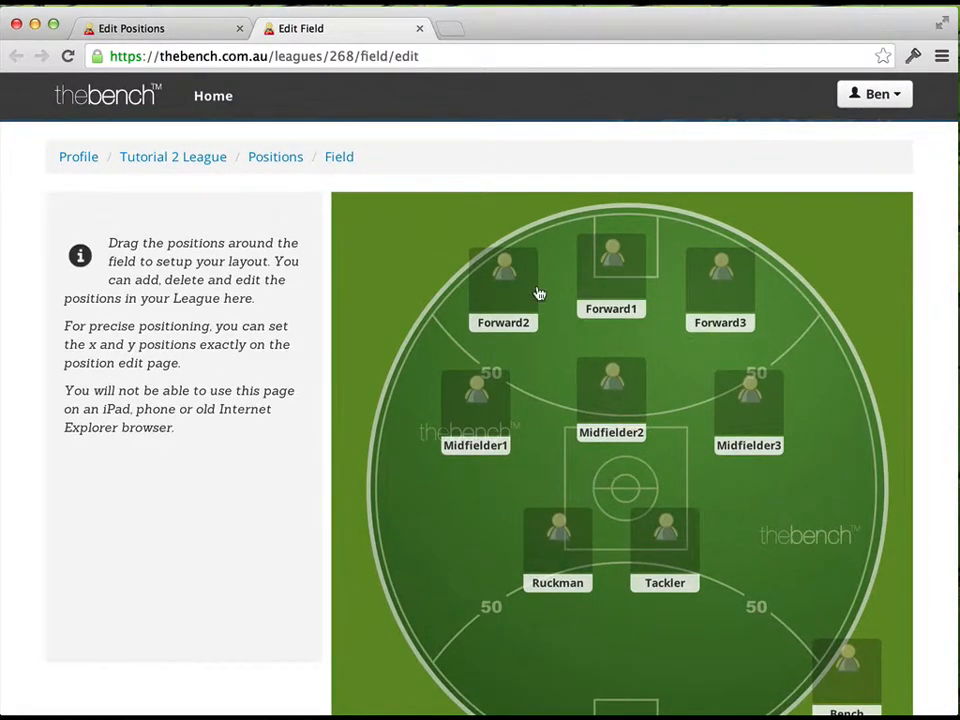
left_click_drag(497, 302, 406, 546)
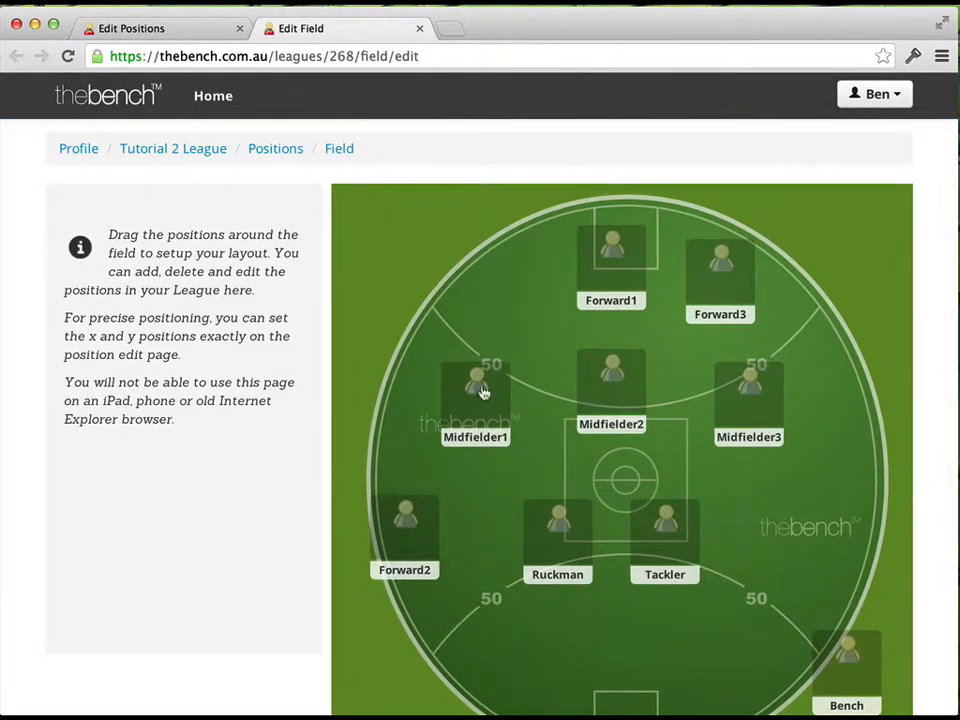
left_click_drag(484, 391, 471, 263)
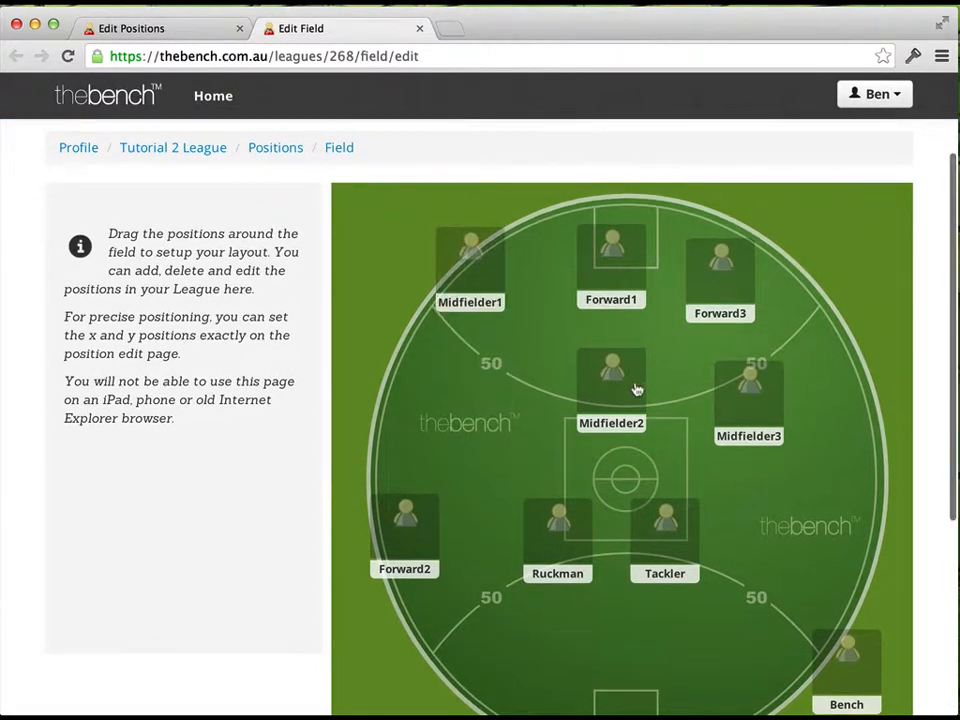
left_click_drag(437, 514, 500, 404)
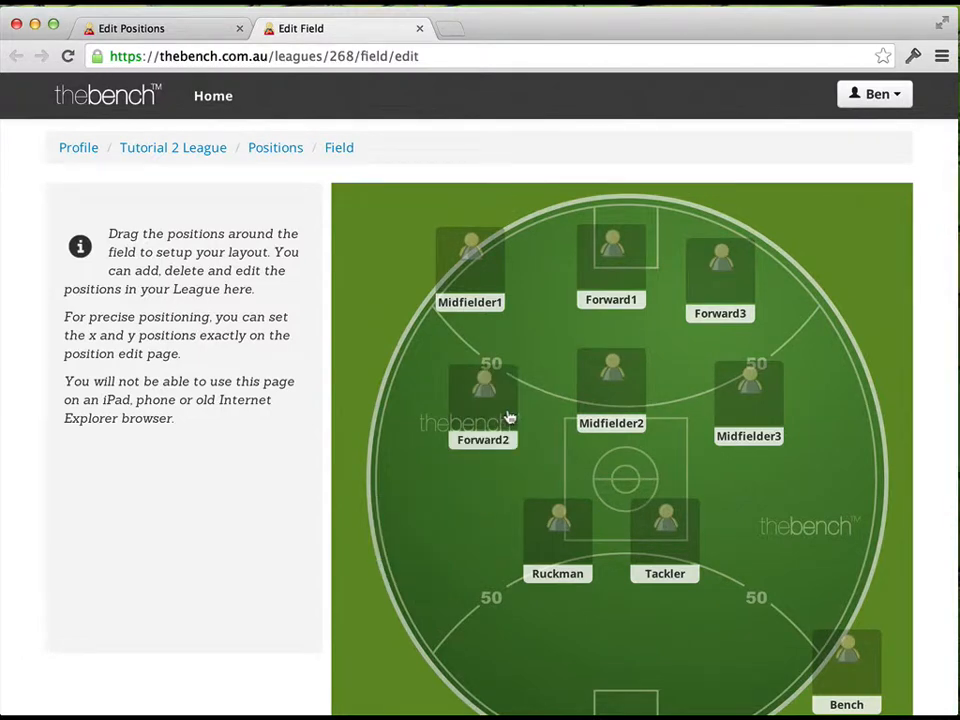
Move the Tackler position on the field slightly farther away from Ruckman
scroll(589, 499, "down", 2)
left_click_drag(645, 454, 706, 470)
scroll(636, 437, "up", 3)
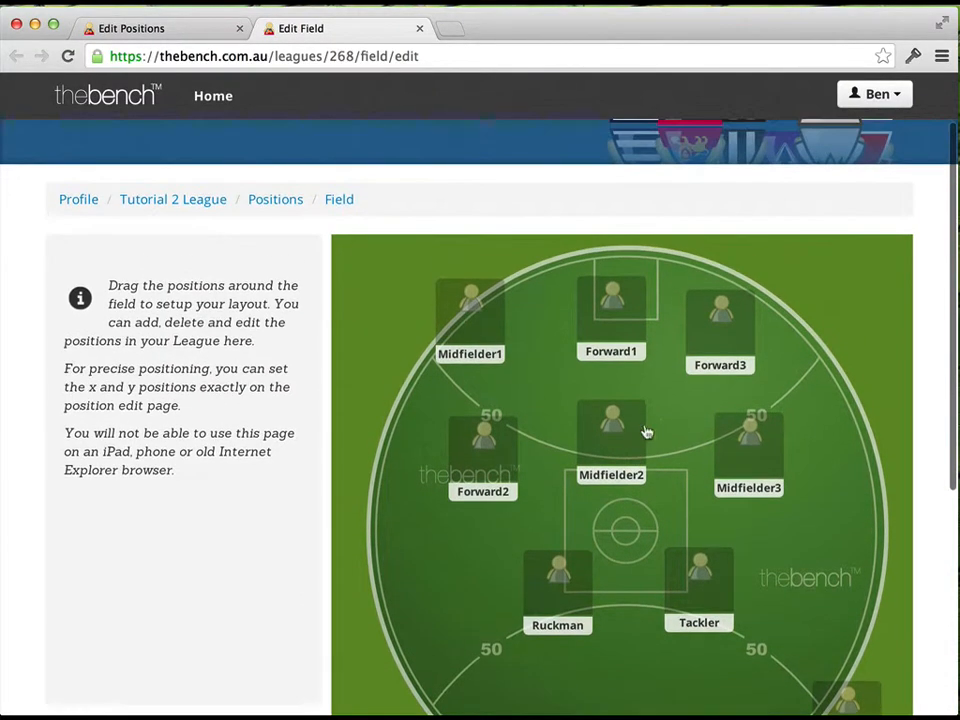
Return to the positions list, add a new position to the league and open it for editing
left_click(180, 30)
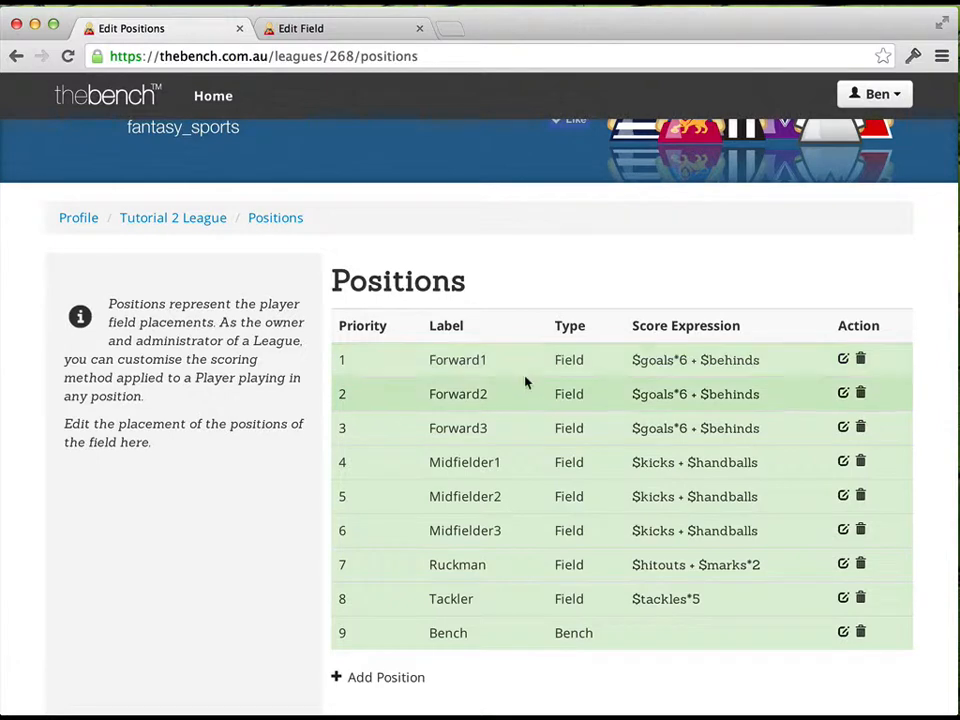
scroll(529, 398, "down", 1)
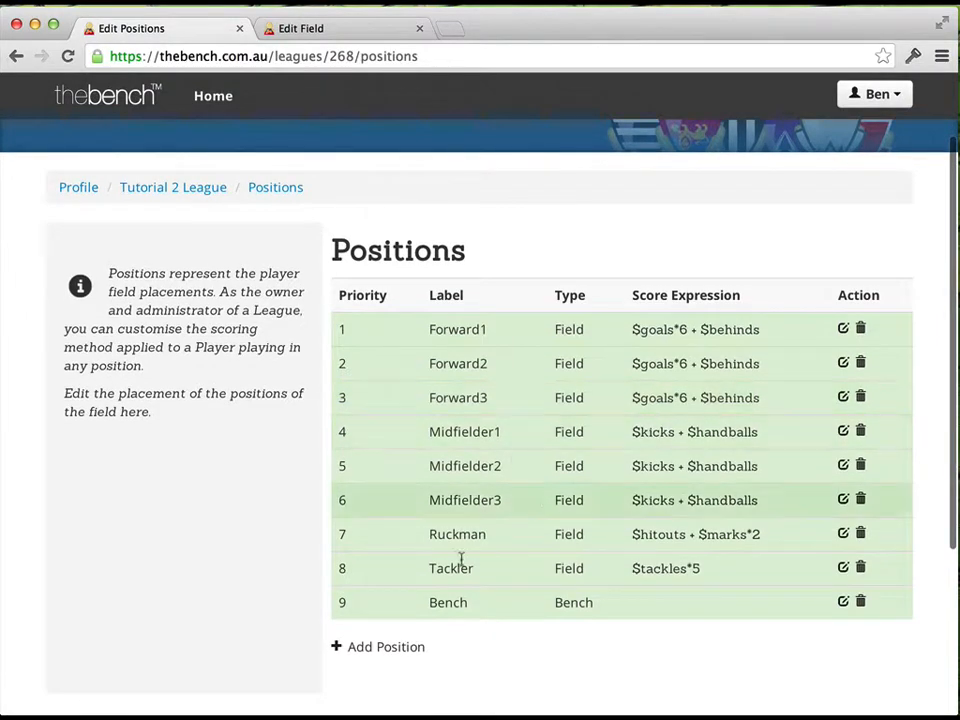
left_click(408, 649)
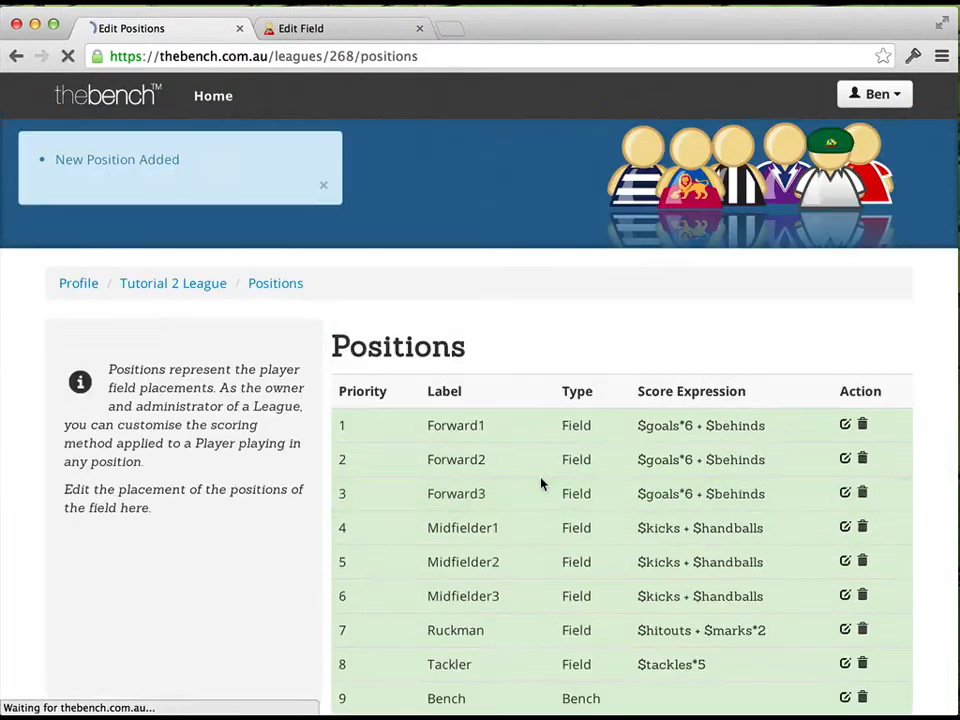
scroll(354, 343, "down", 4)
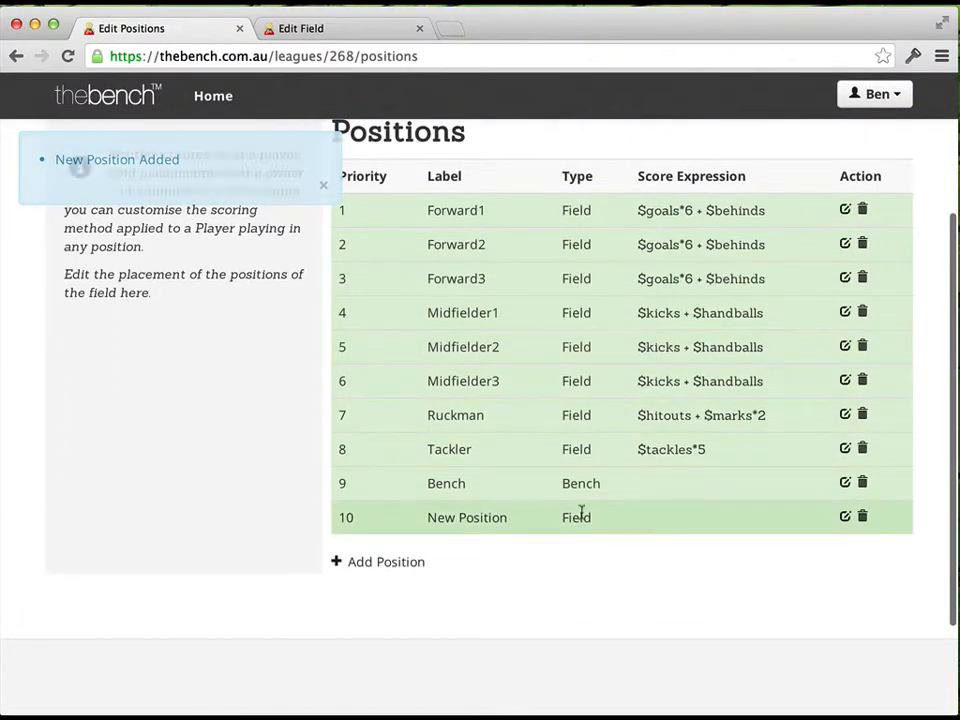
left_click(846, 517)
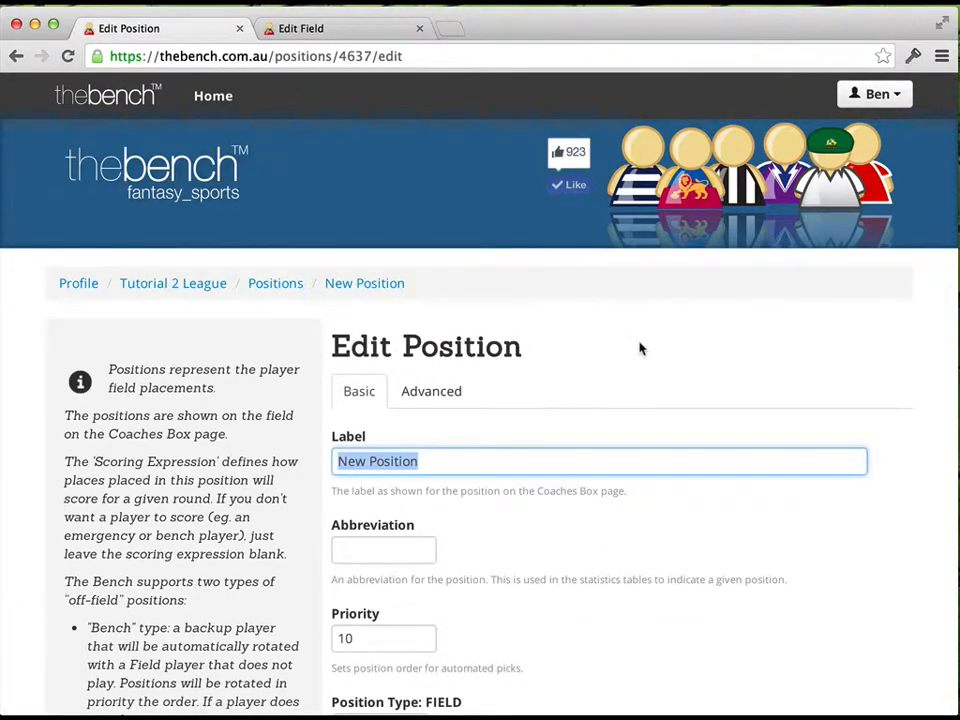
Label the new position Special Player and give it the abbreviation SP
scroll(640, 348, "down", 1)
type("Special Player")
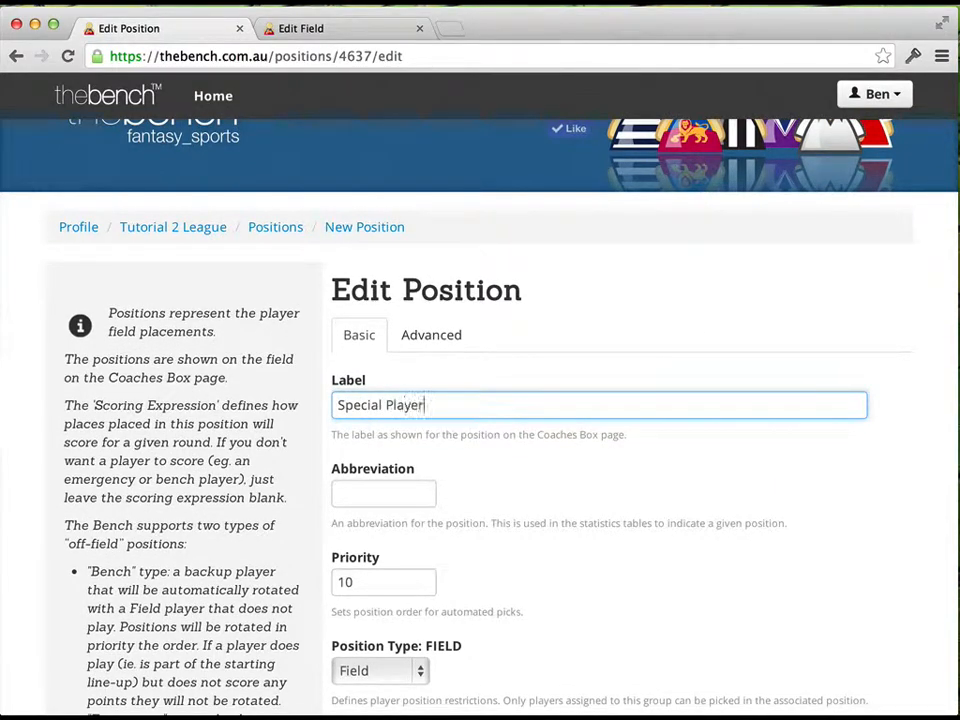
scroll(497, 386, "down", 1)
left_click(388, 429)
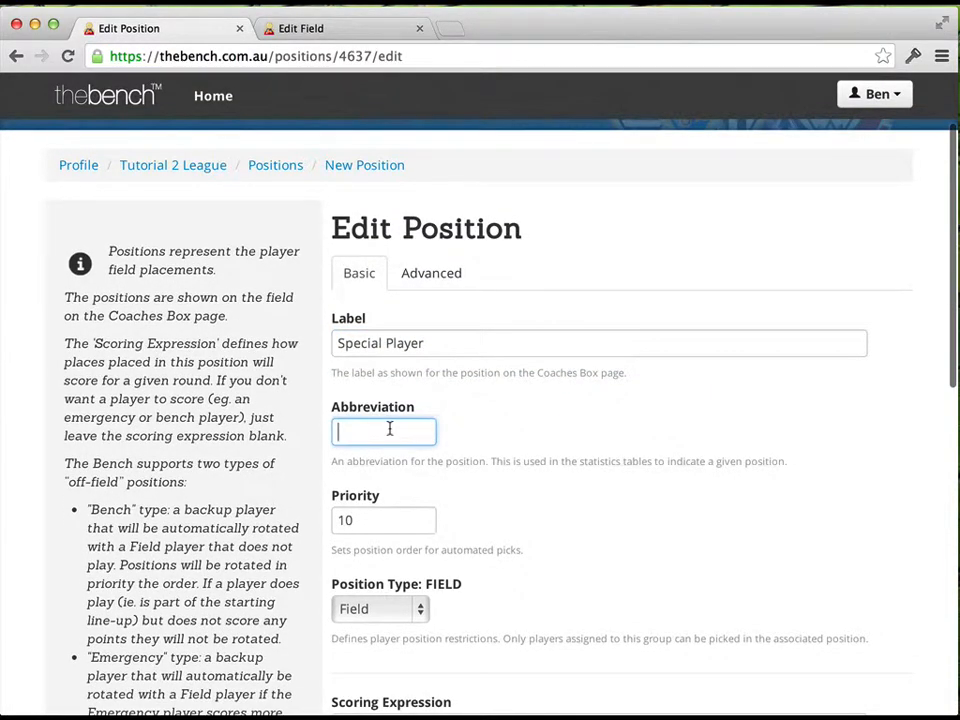
type("SP")
scroll(384, 444, "down", 1)
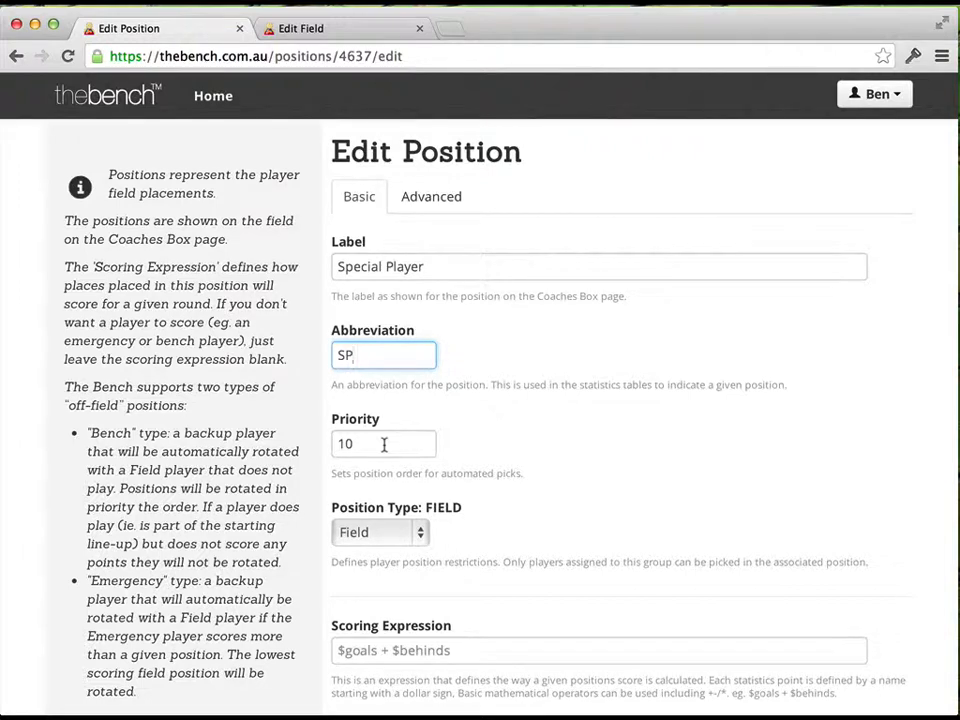
Check the available position types and choose Field for Special Player
scroll(400, 460, "down", 1)
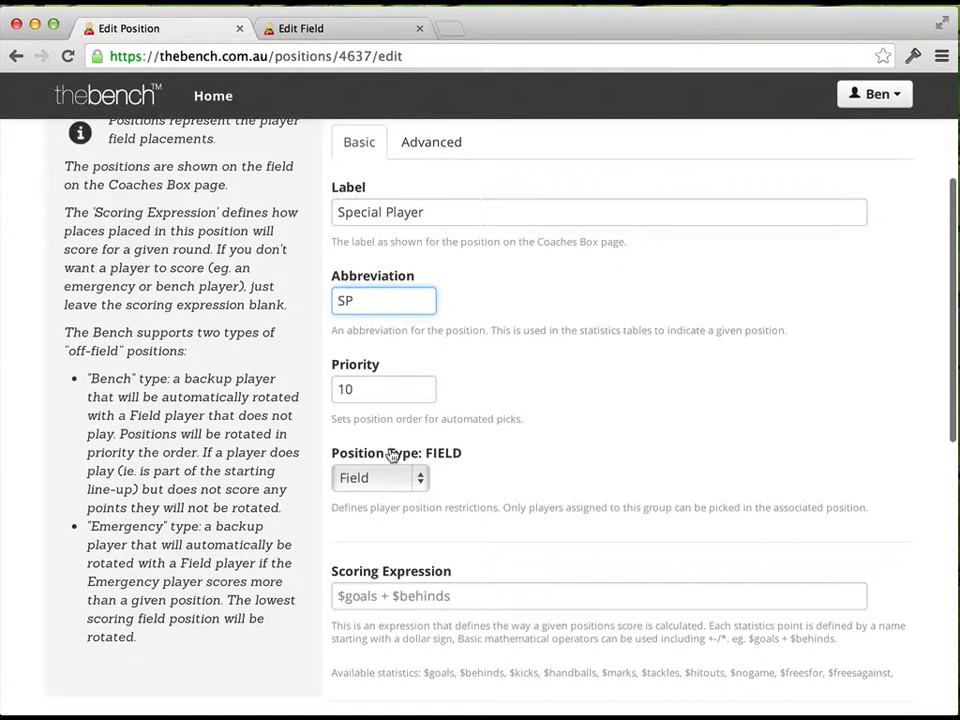
left_click(421, 488)
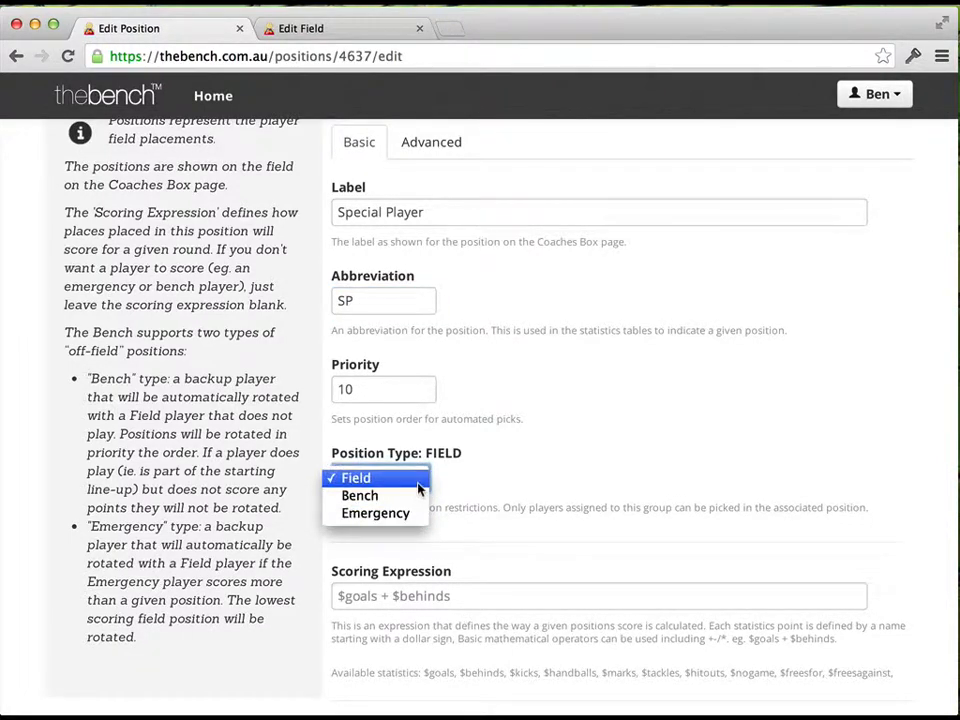
left_click(420, 480)
Start the position's scoring expression with 10*$goals + 2*$kicks, using the available statistics
scroll(535, 537, "down", 2)
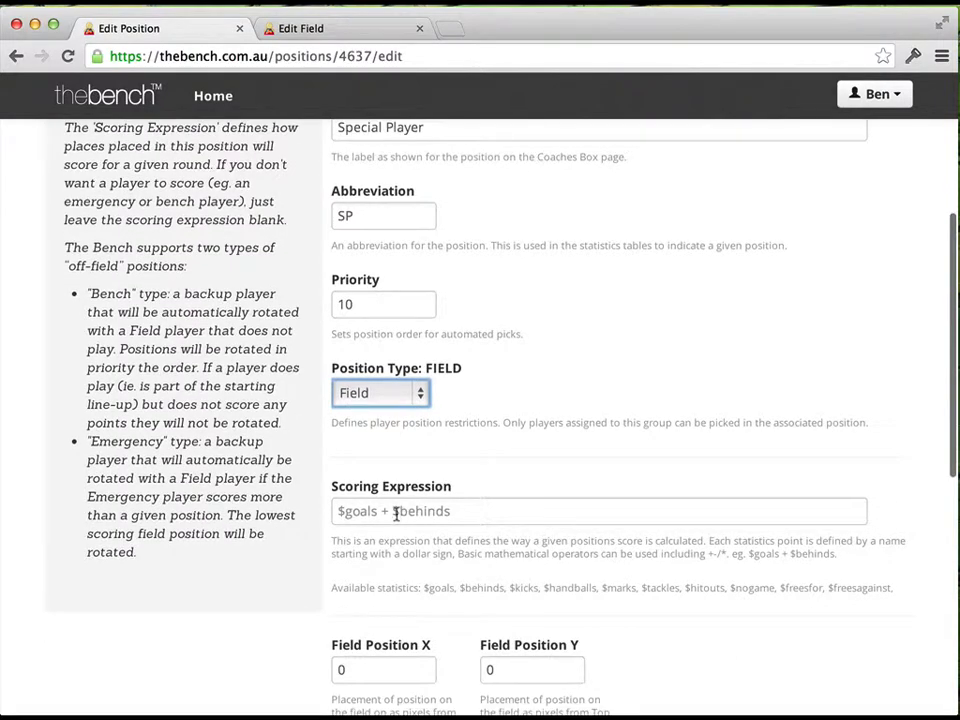
scroll(480, 508, "down", 2)
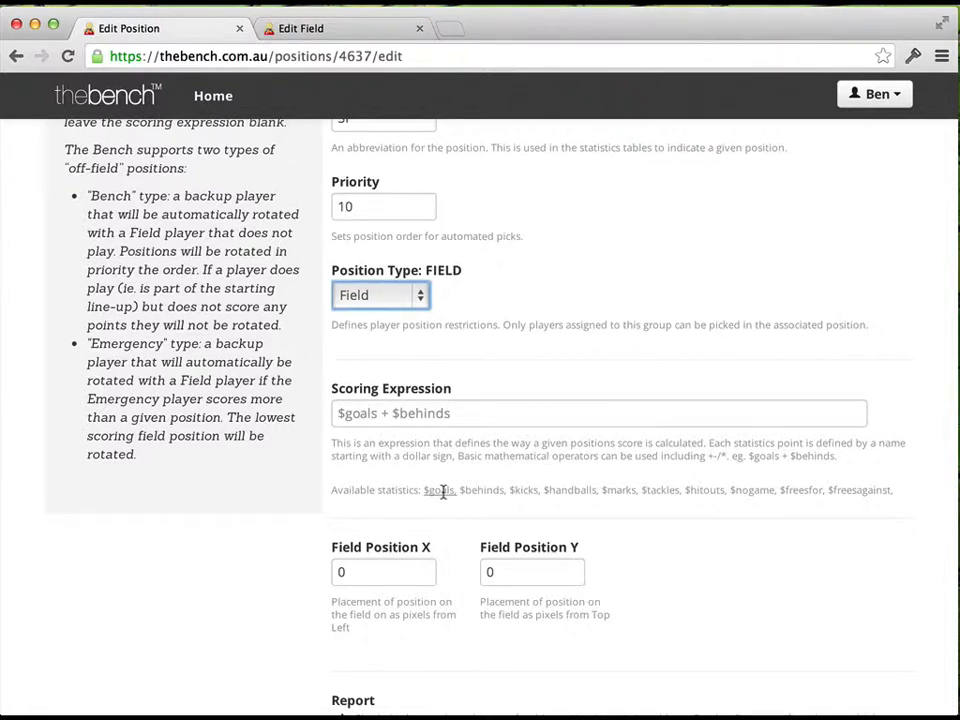
scroll(429, 439, "up", 5)
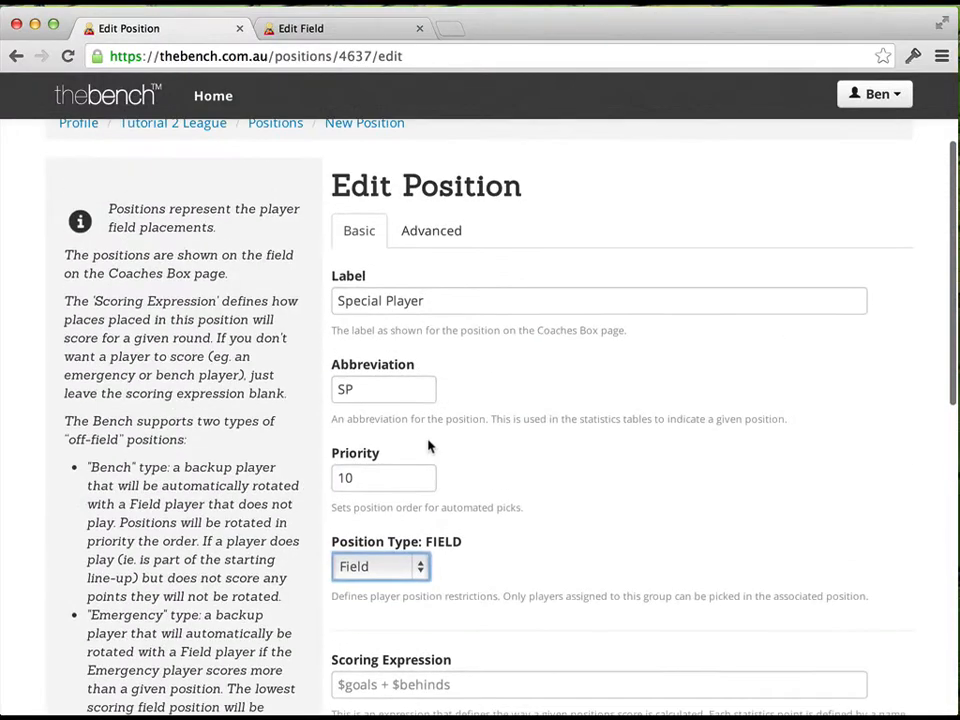
scroll(551, 469, "down", 6)
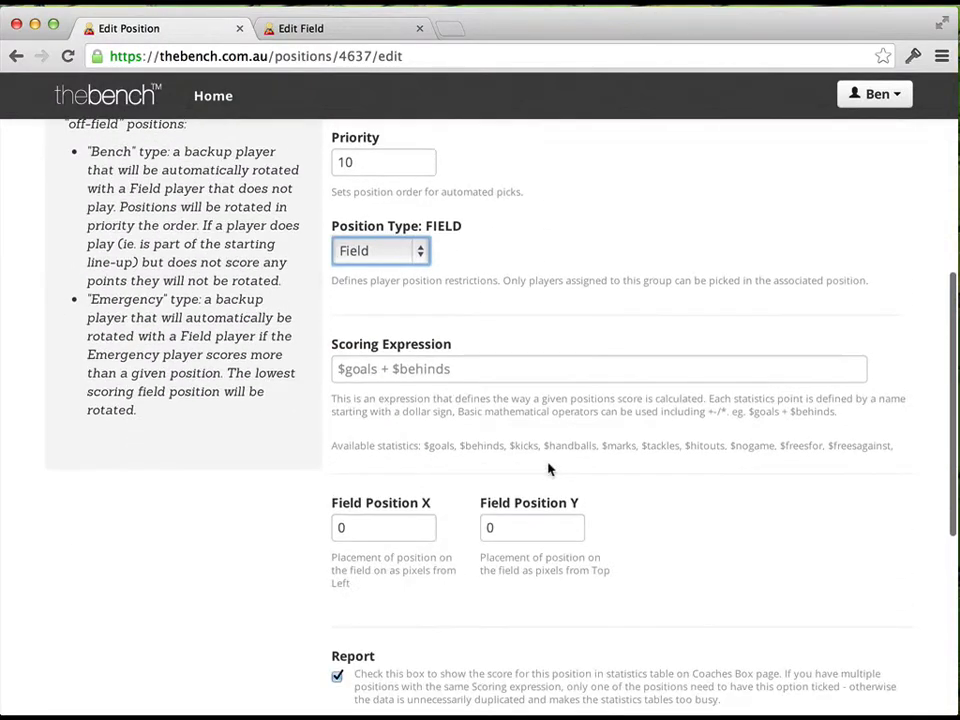
left_click(439, 446)
left_click(337, 368)
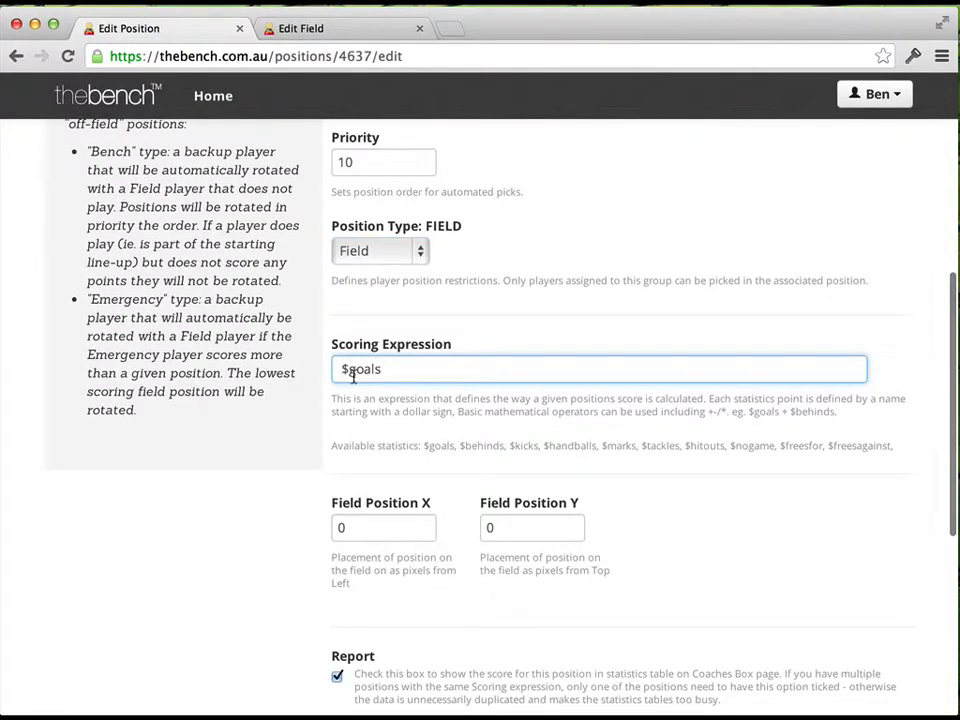
type("10*")
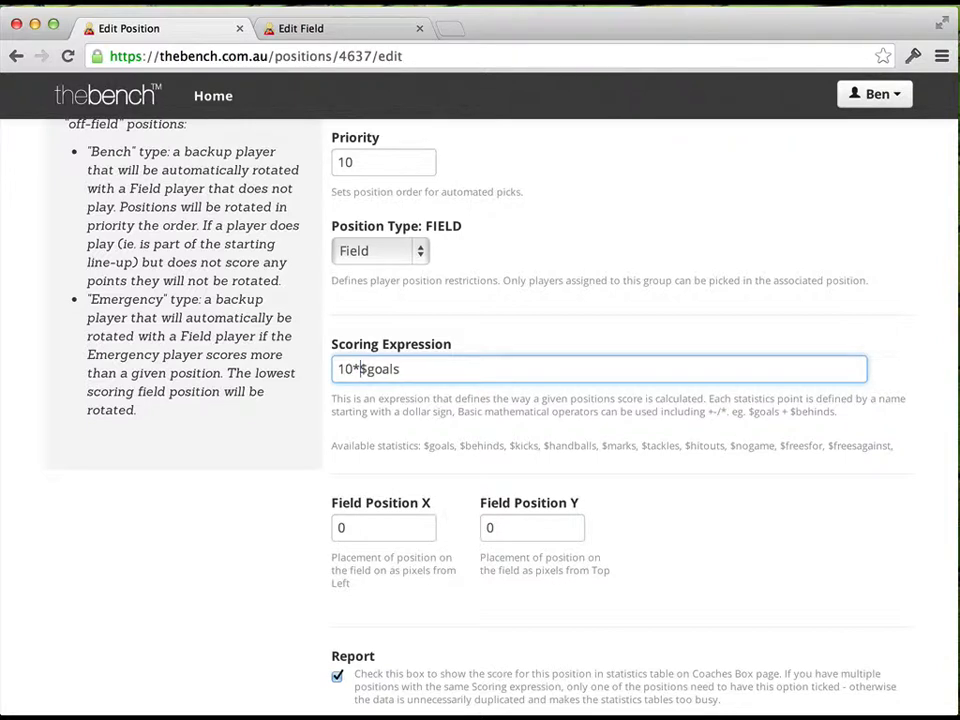
key("End")
type("+")
left_click(524, 446)
left_click(418, 369)
type("2*")
Extend the scoring expression by adding the $marks and $hitouts statistics after the kicks term
left_click(574, 370)
type("+")
left_click(618, 446)
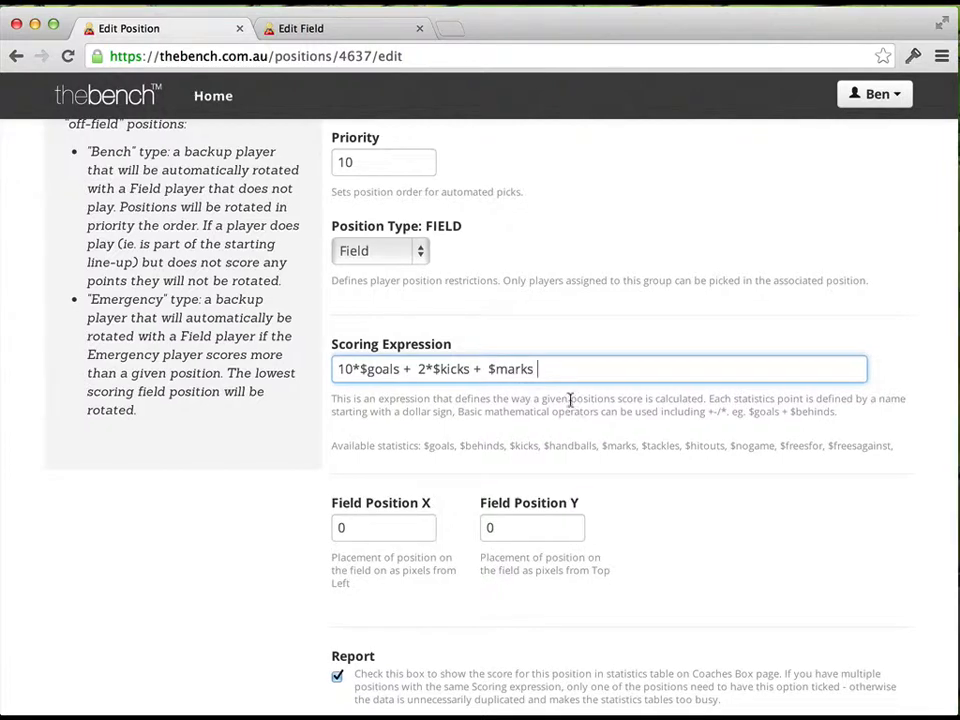
scroll(590, 415, "down", 1)
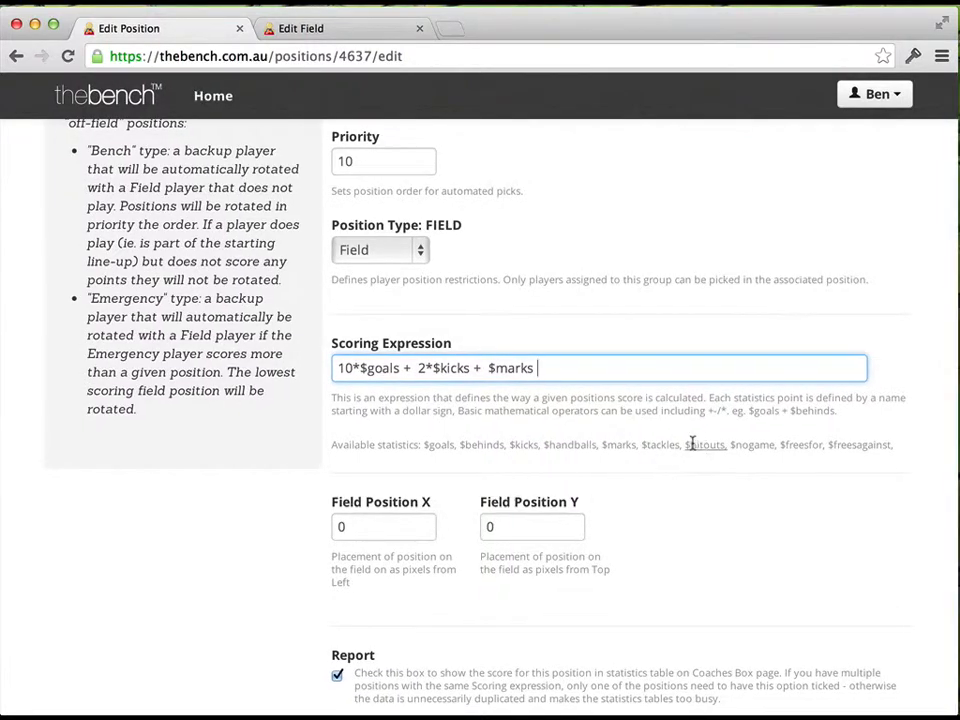
type("+")
left_click(703, 445)
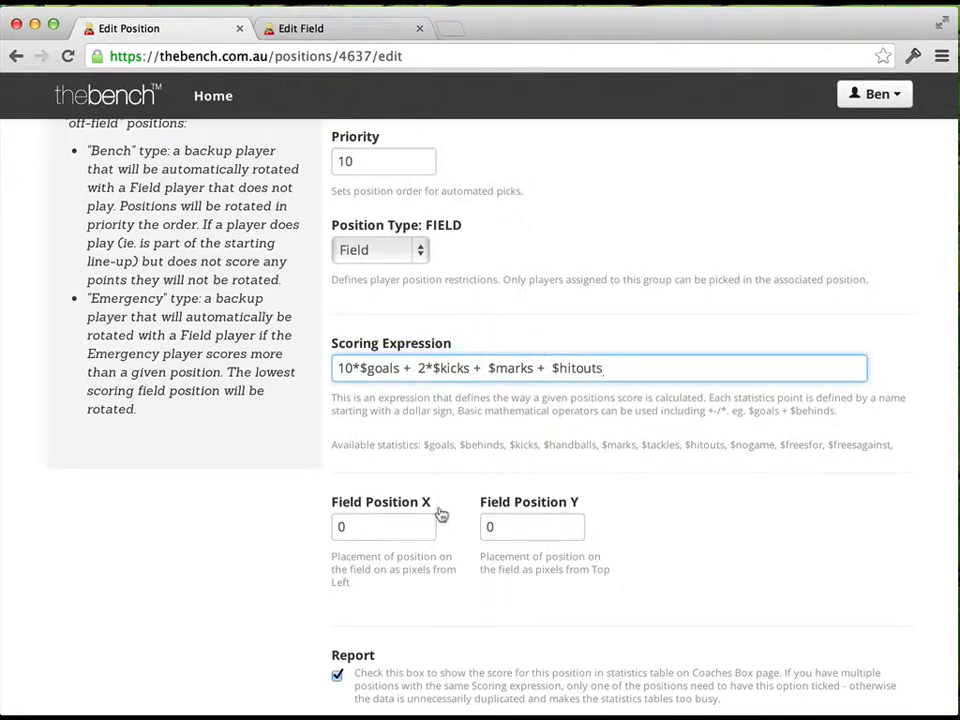
Review the position's field X and Y placement settings and its Report and Suggest options
scroll(439, 514, "down", 2)
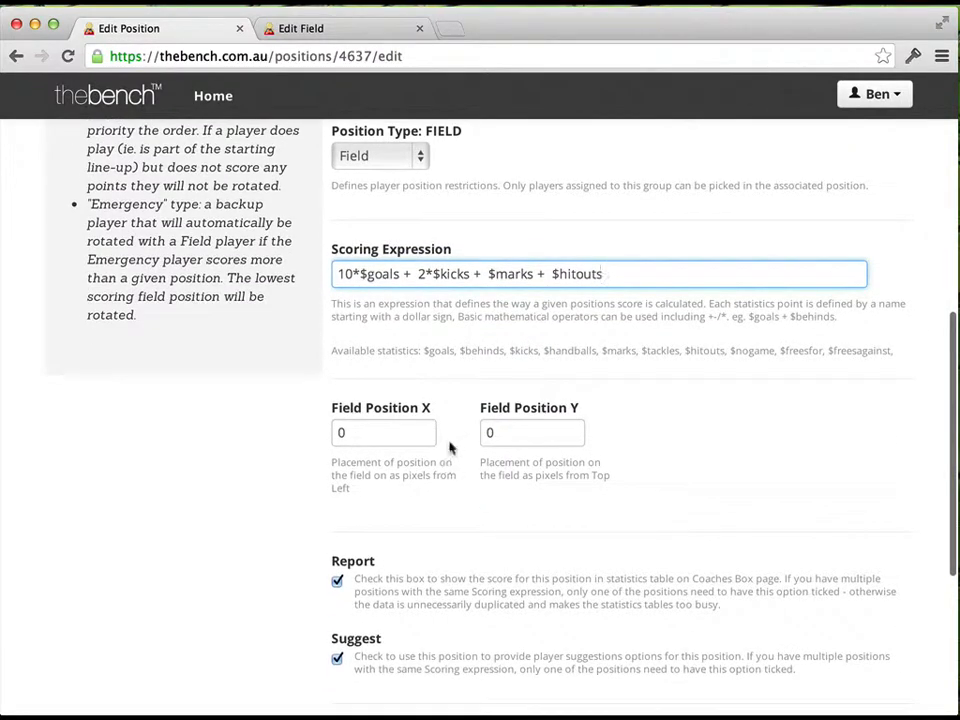
scroll(430, 455, "down", 1)
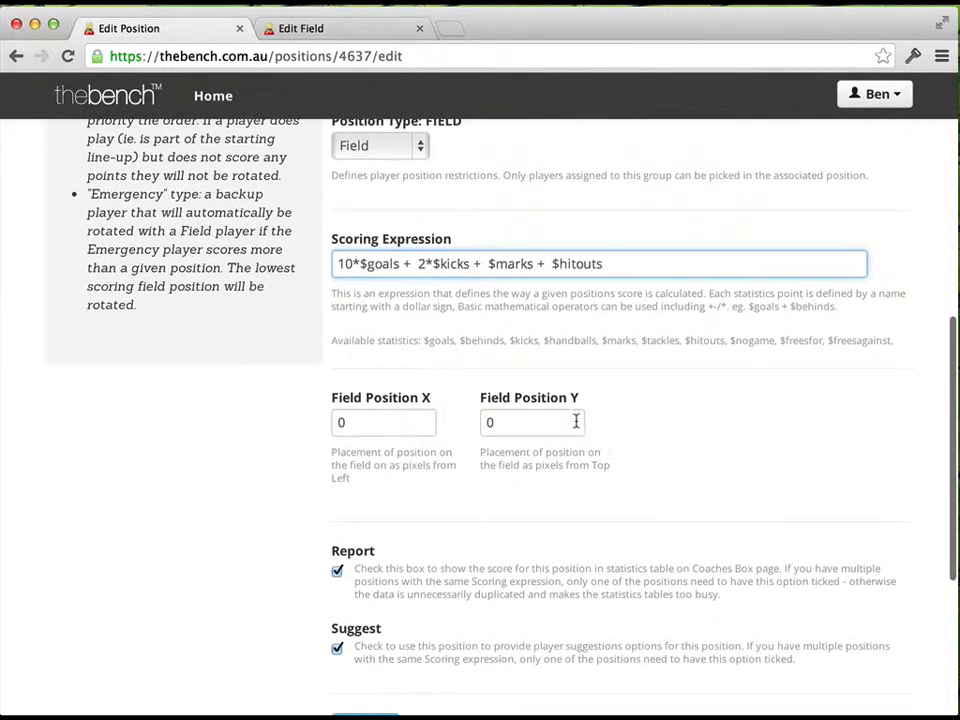
scroll(435, 432, "down", 1)
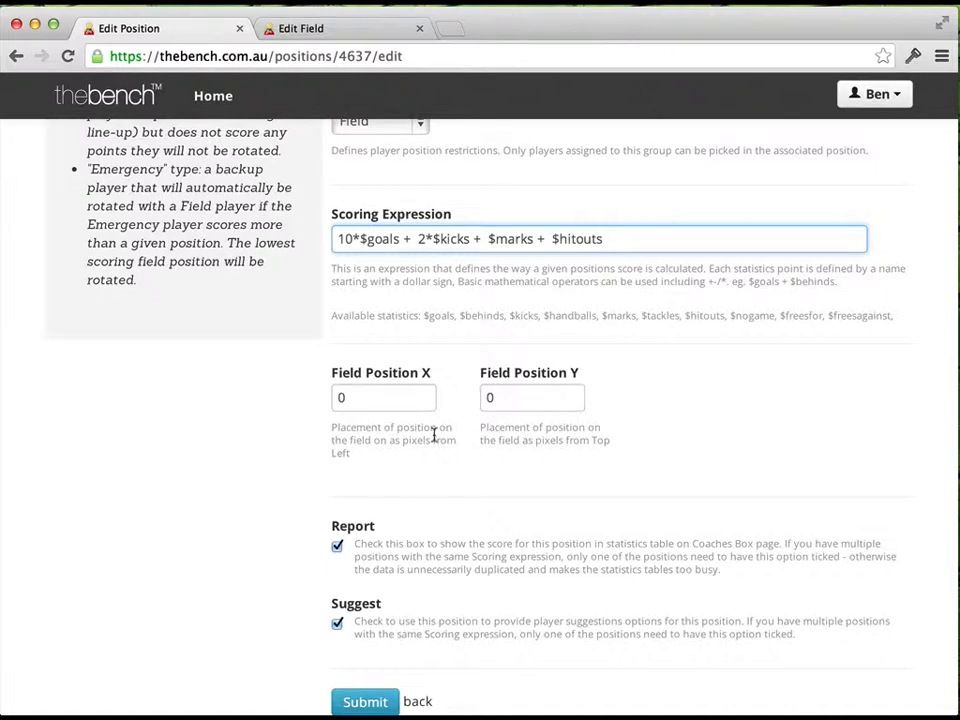
scroll(435, 435, "down", 2)
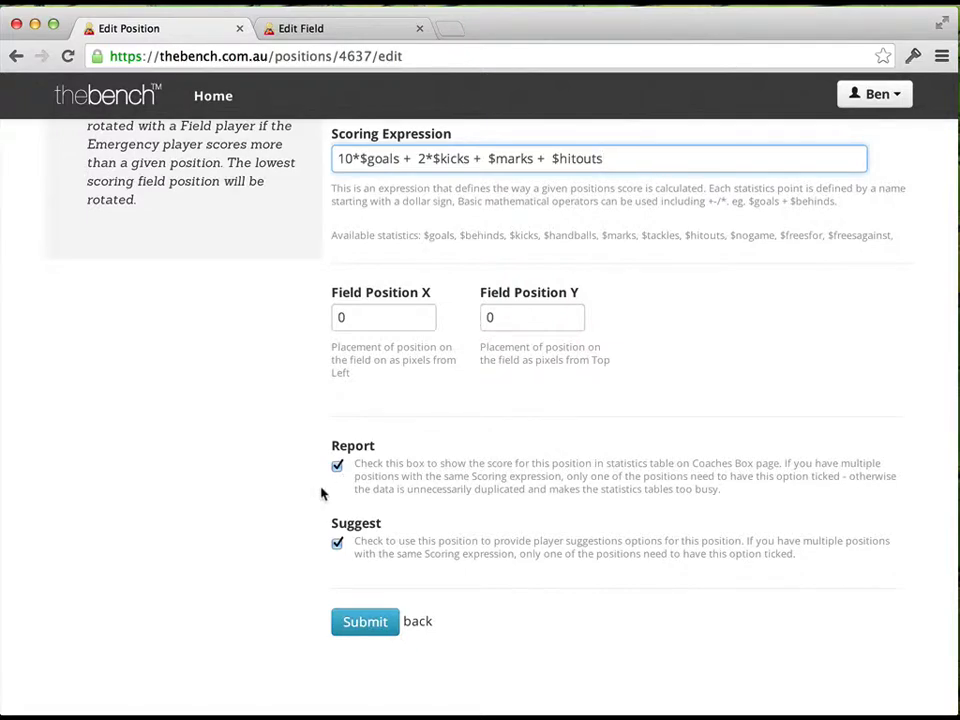
scroll(325, 495, "up", 10)
scroll(308, 486, "down", 5)
scroll(308, 486, "up", 5)
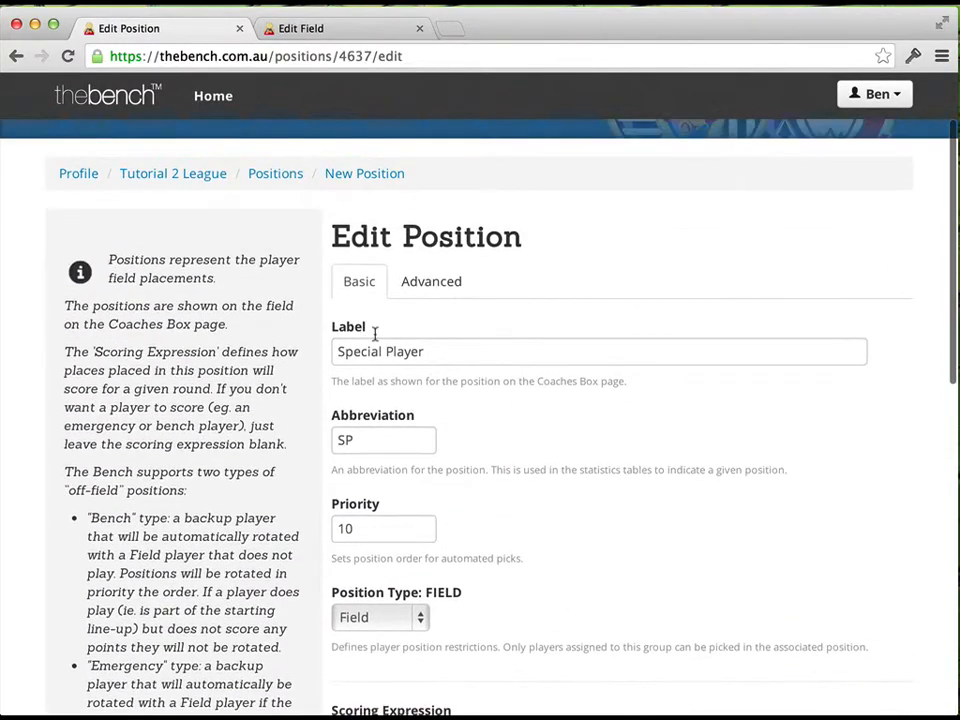
Open the position's advanced settings and examine the position group choices and the round-disabling options
left_click(425, 288)
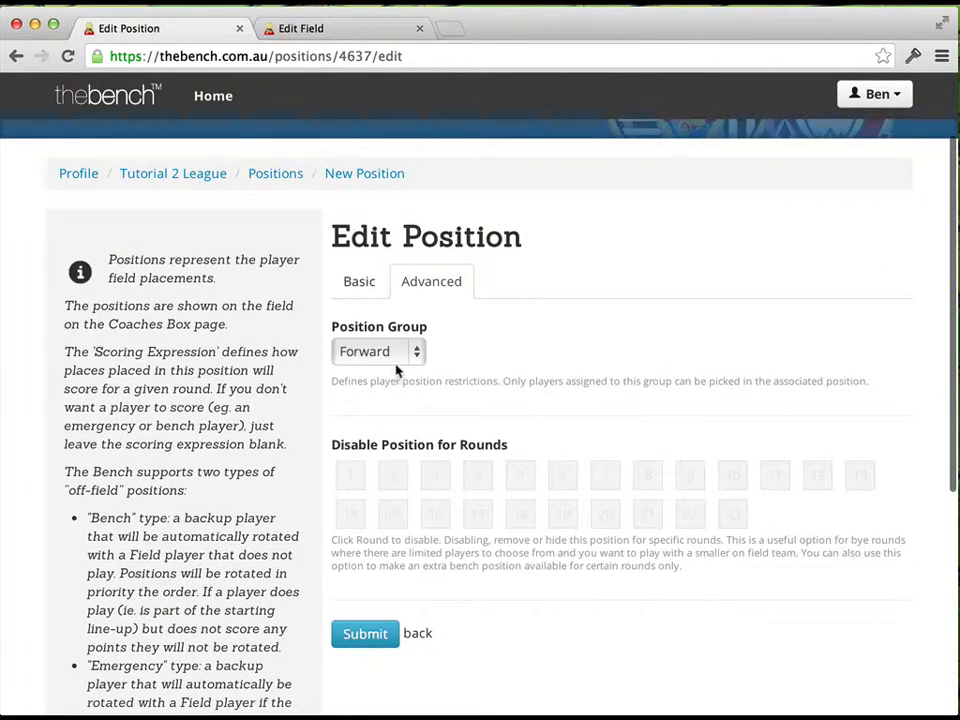
scroll(405, 366, "down", 1)
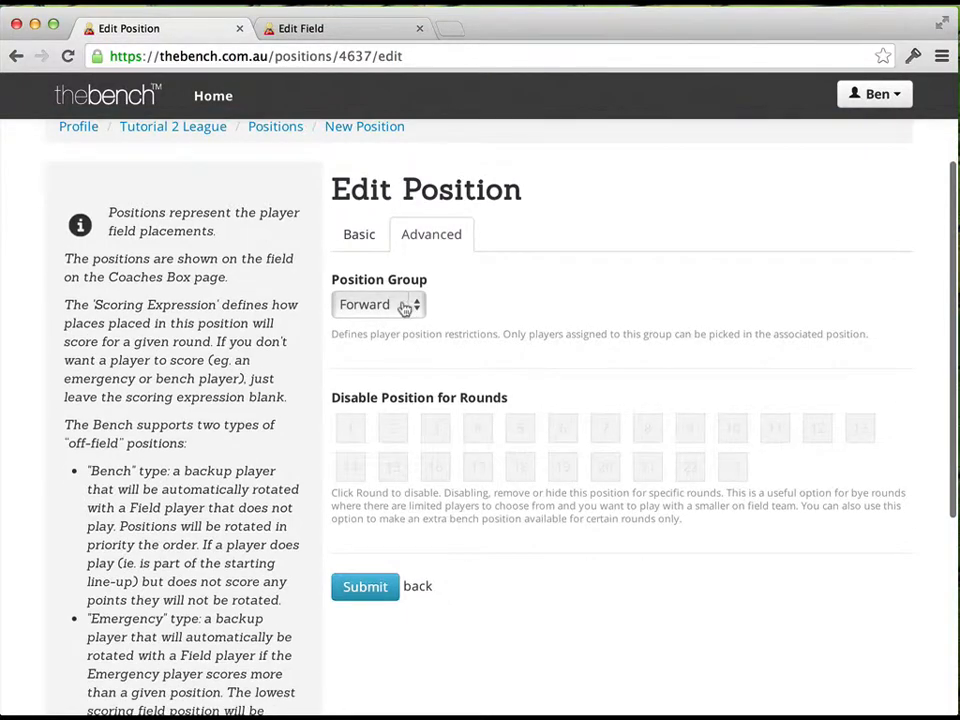
left_click(413, 308)
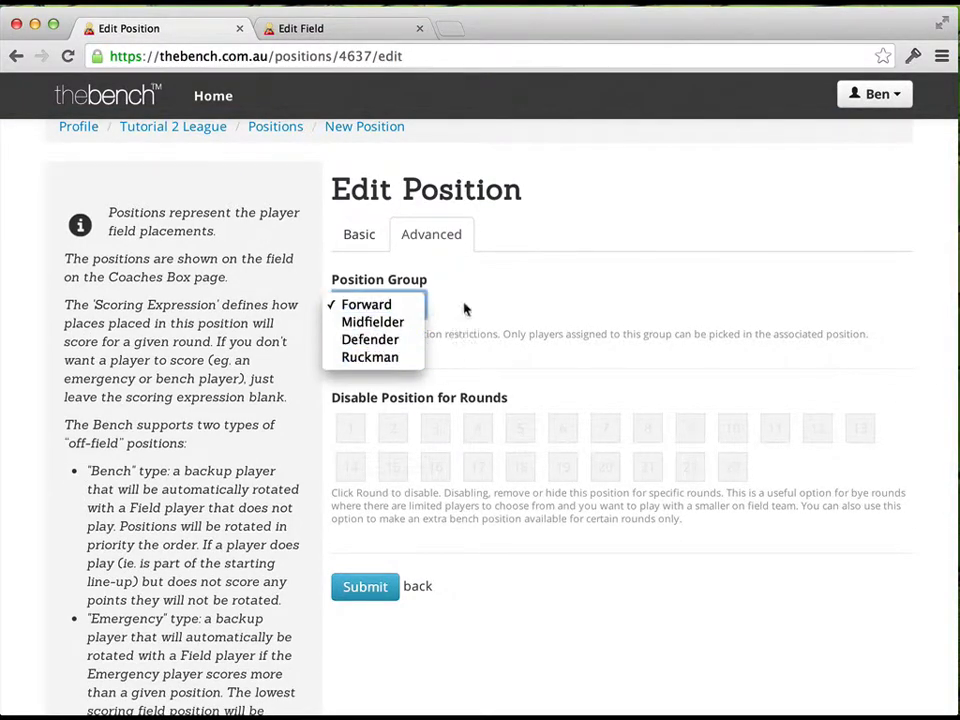
left_click(492, 306)
scroll(490, 306, "up", 1)
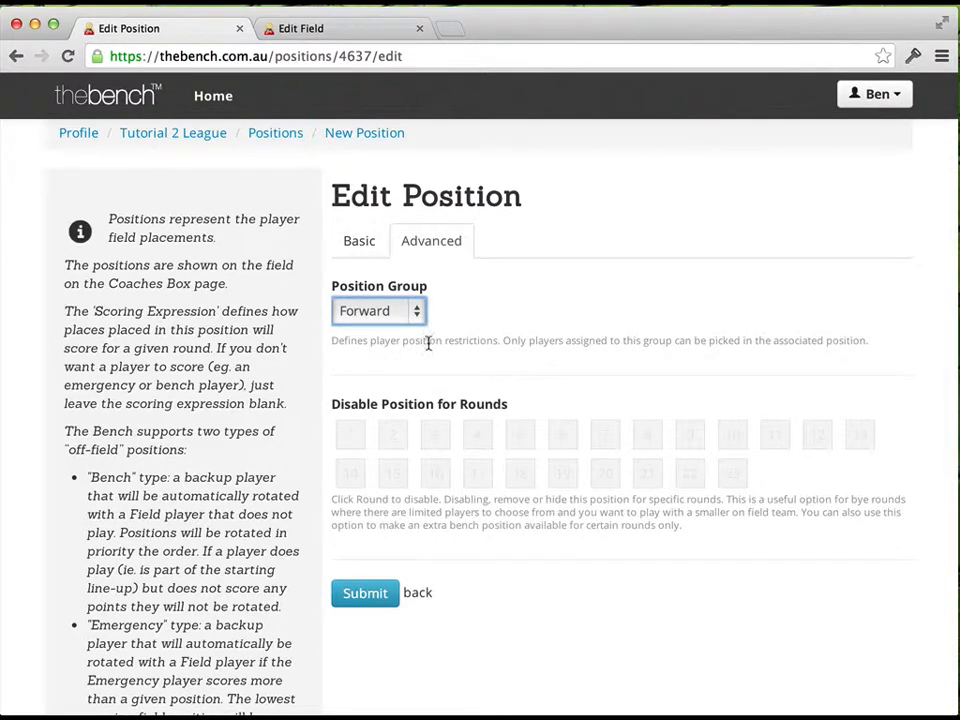
scroll(428, 343, "down", 3)
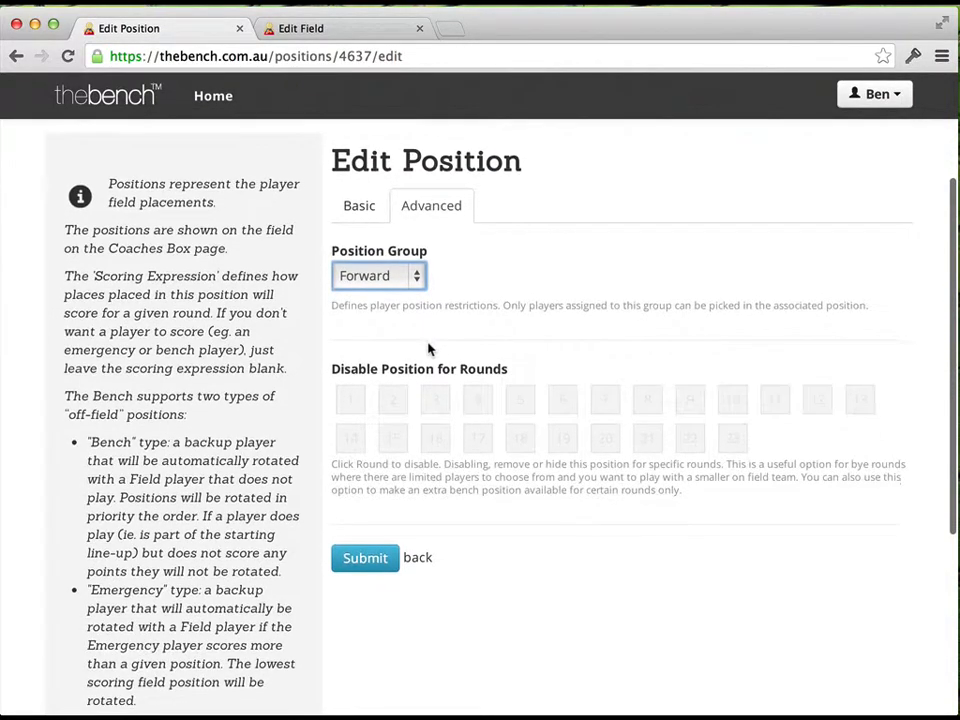
scroll(321, 343, "down", 2)
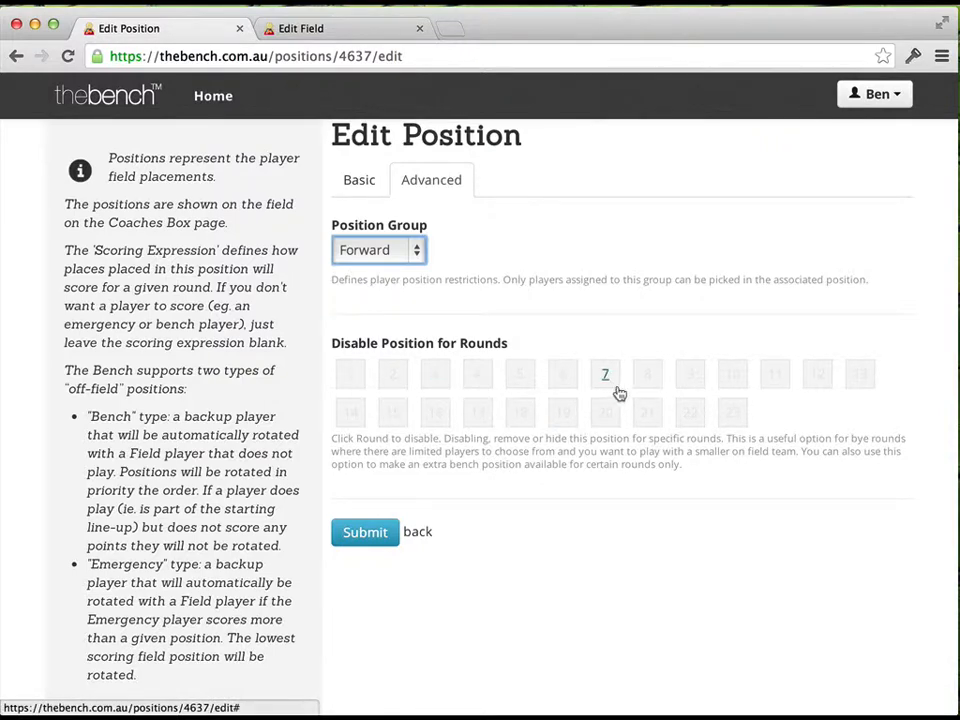
Disable the Special Player position for rounds 7, 8 and 9 and save the position
scroll(535, 372, "up", 1)
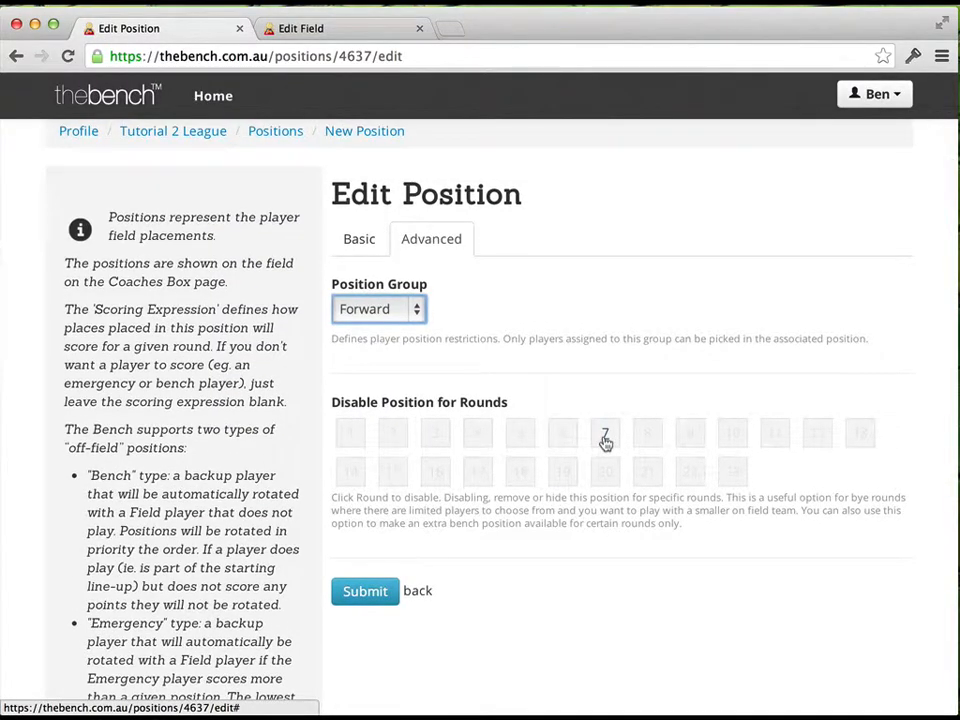
left_click(605, 438)
left_click(647, 434)
left_click(690, 433)
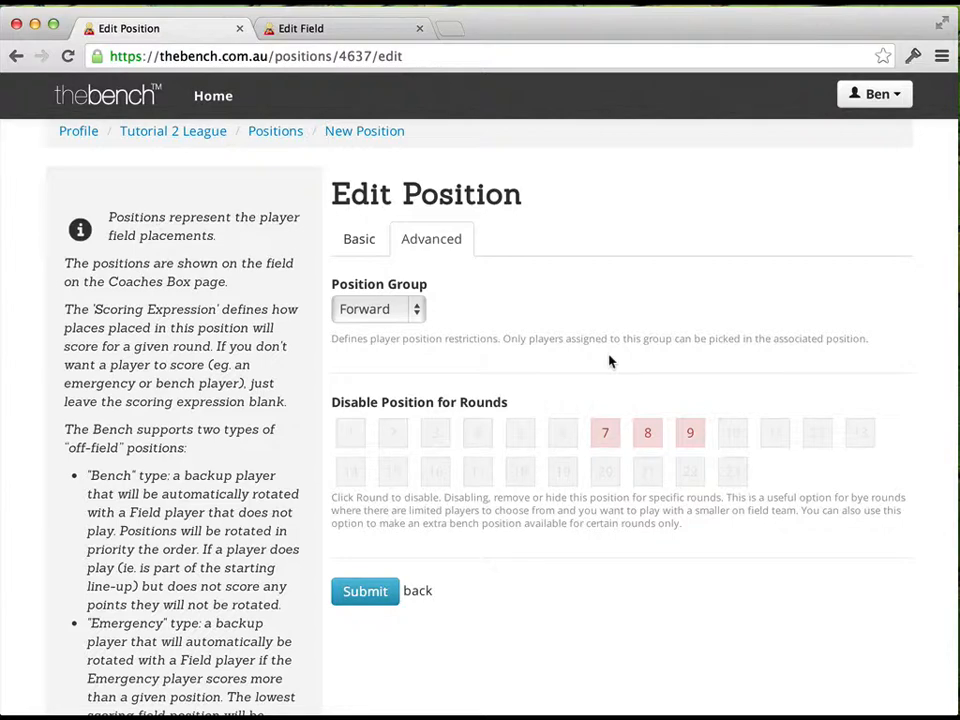
scroll(392, 401, "down", 2)
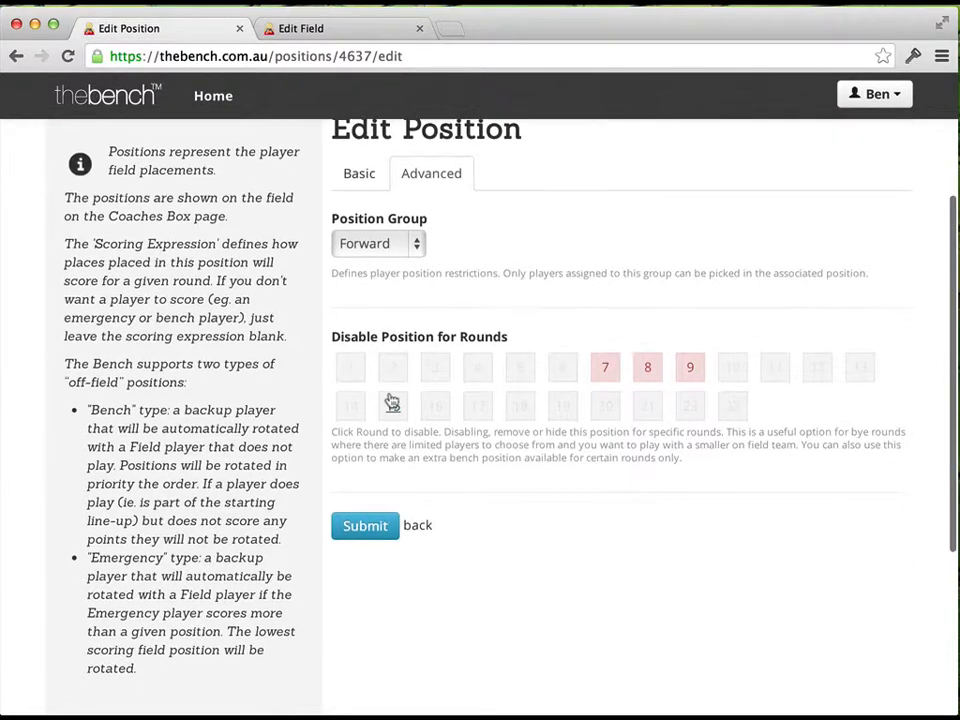
left_click(363, 538)
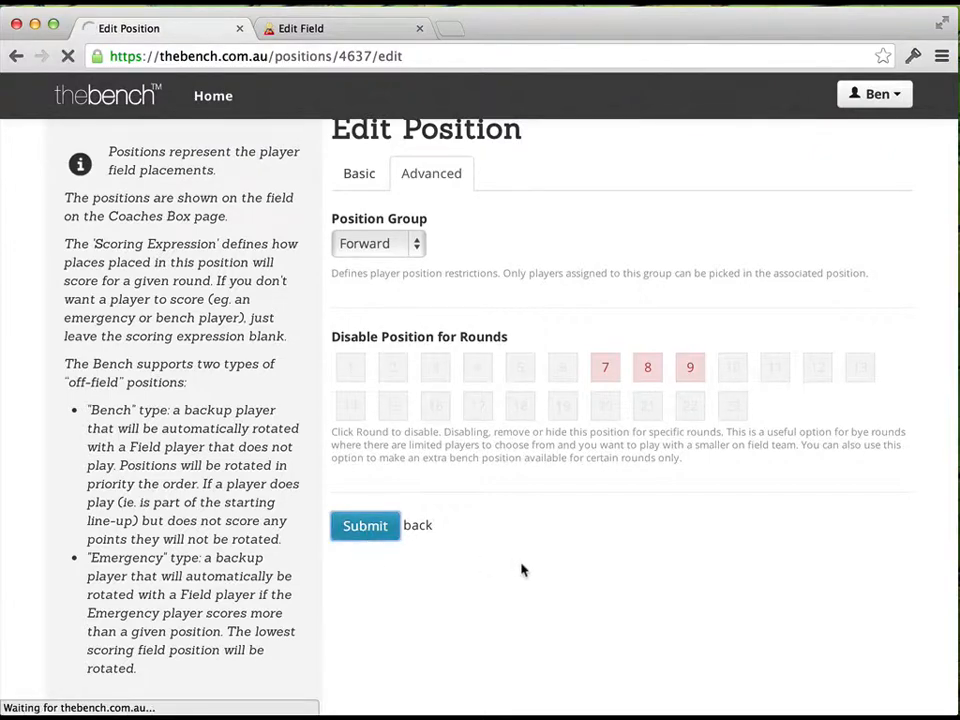
Open the field placement editor and place Special Player centrally below Ruckman and Tackler, at the upper edge of the lower goal square
scroll(521, 568, "down", 5)
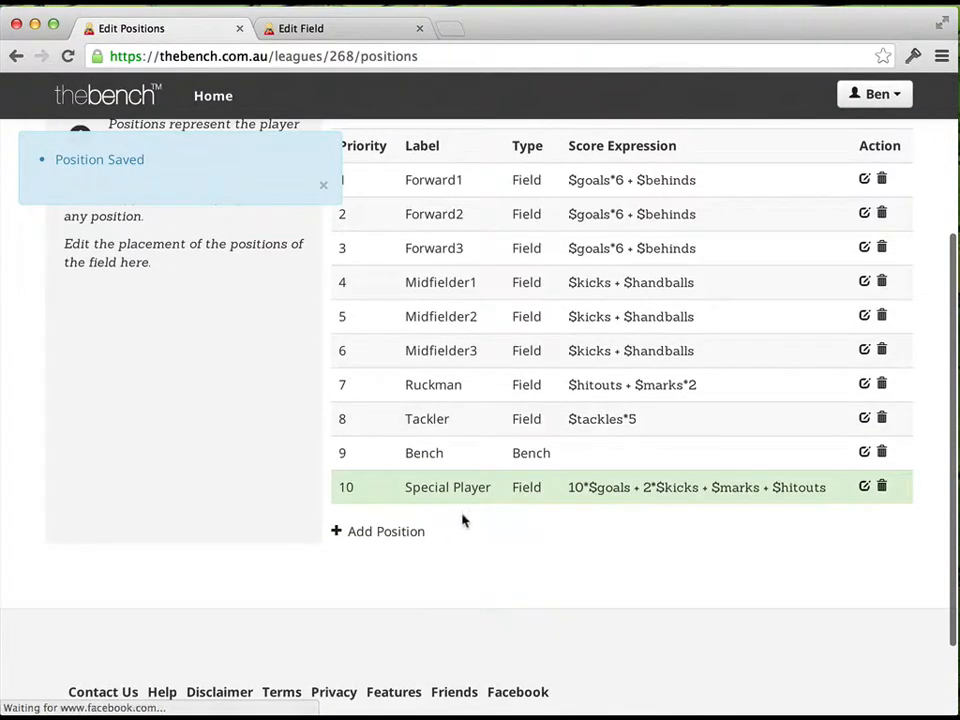
scroll(400, 500, "up", 2)
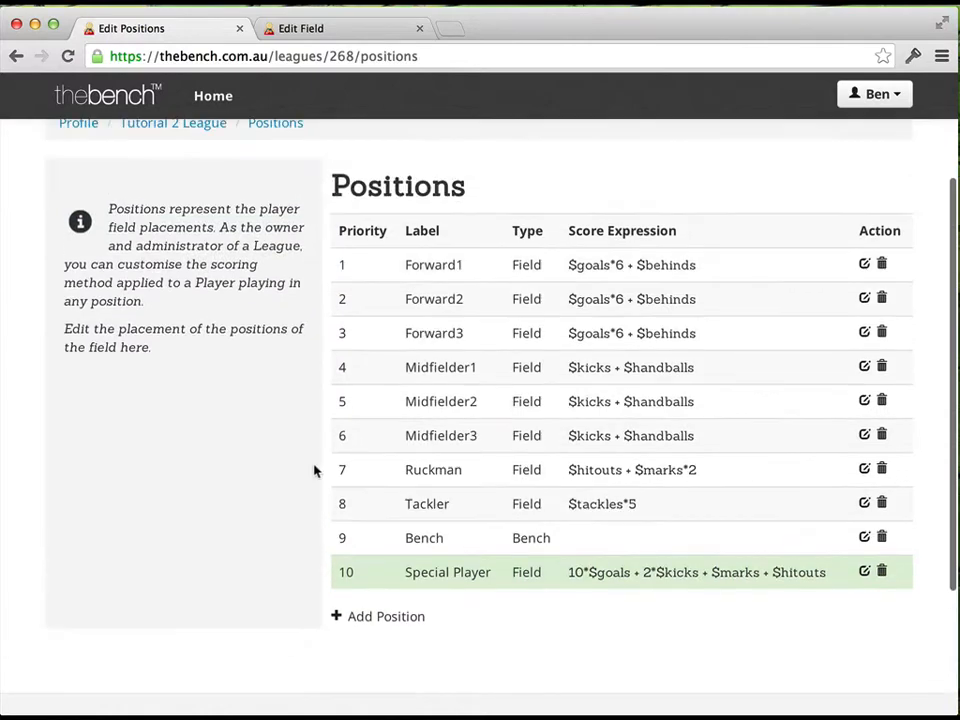
left_click(136, 350)
scroll(410, 314, "down", 2)
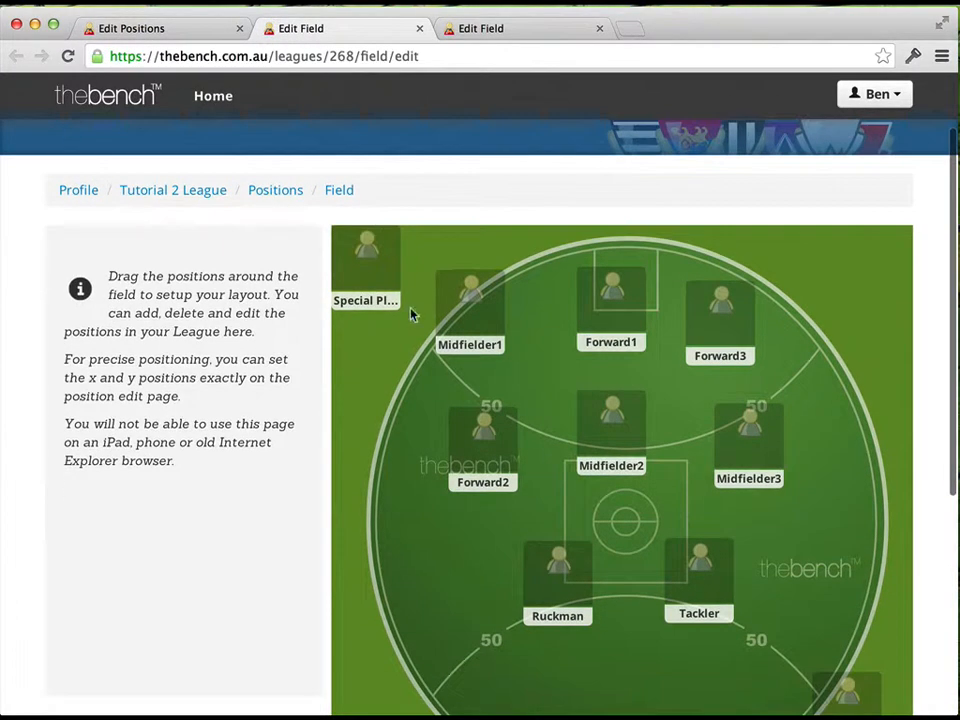
left_click_drag(366, 300, 628, 664)
scroll(632, 486, "down", 5)
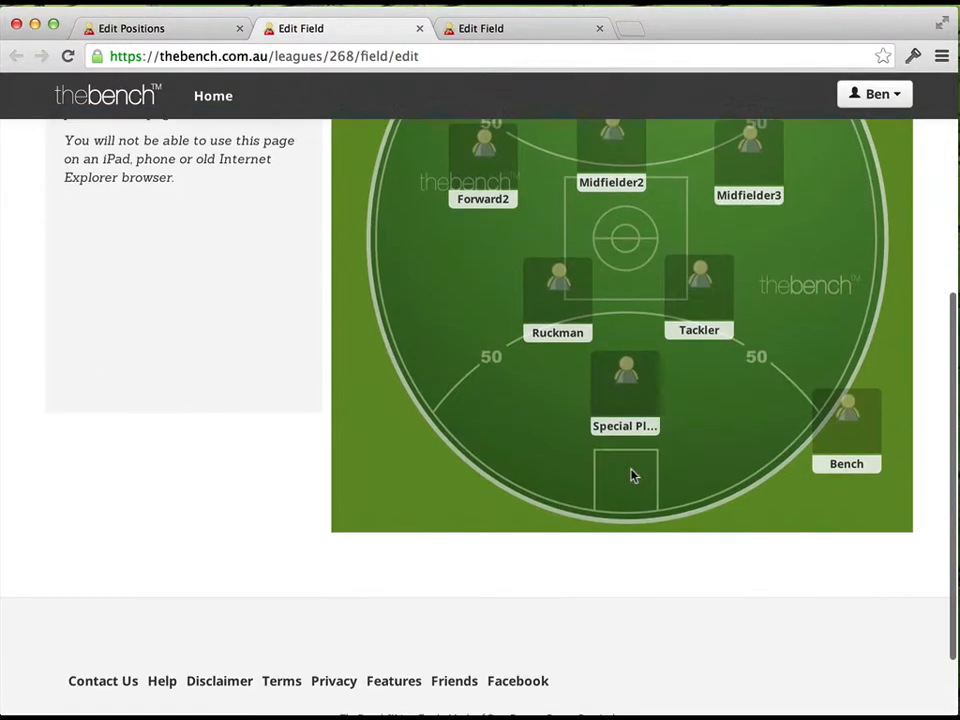
left_click_drag(626, 405, 658, 456)
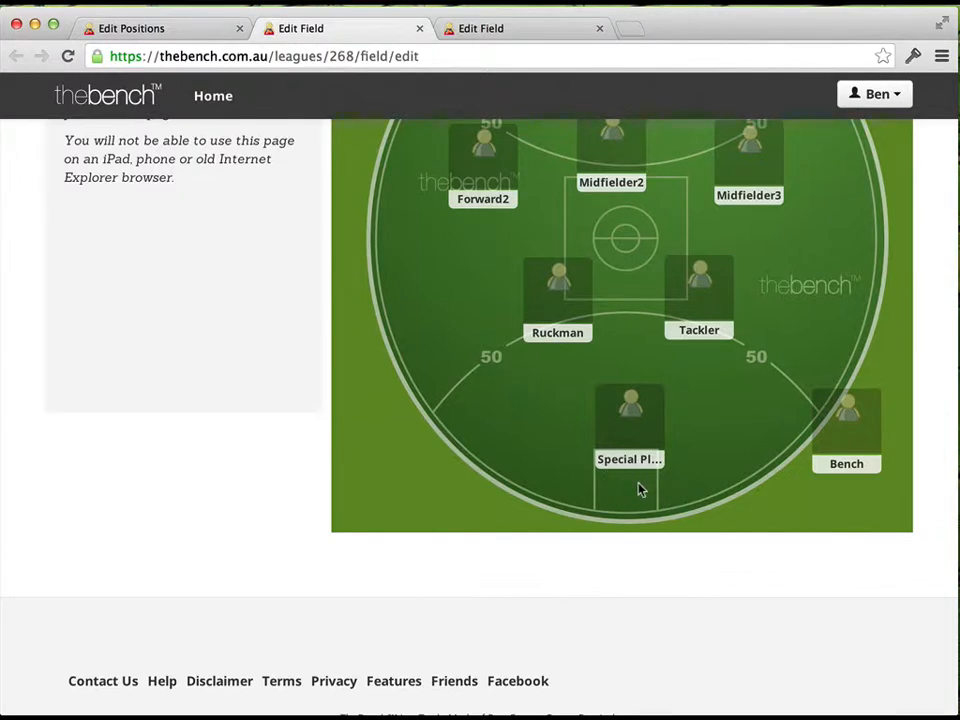
scroll(630, 488, "up", 1)
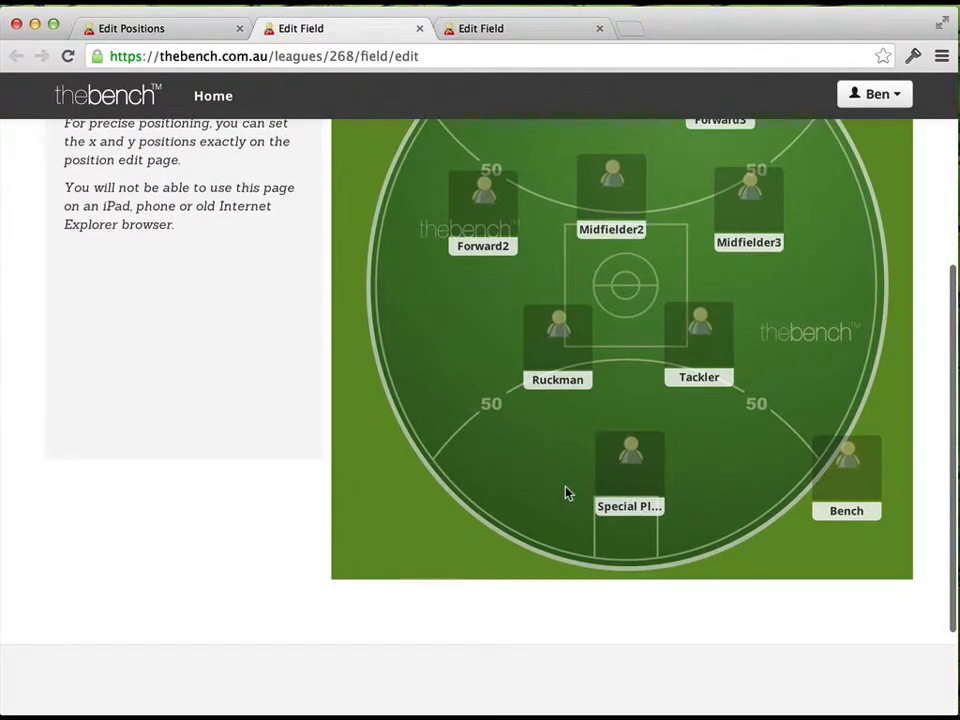
Close the field placement editor and open the Bench position from the positions list for editing
scroll(476, 396, "up", 4)
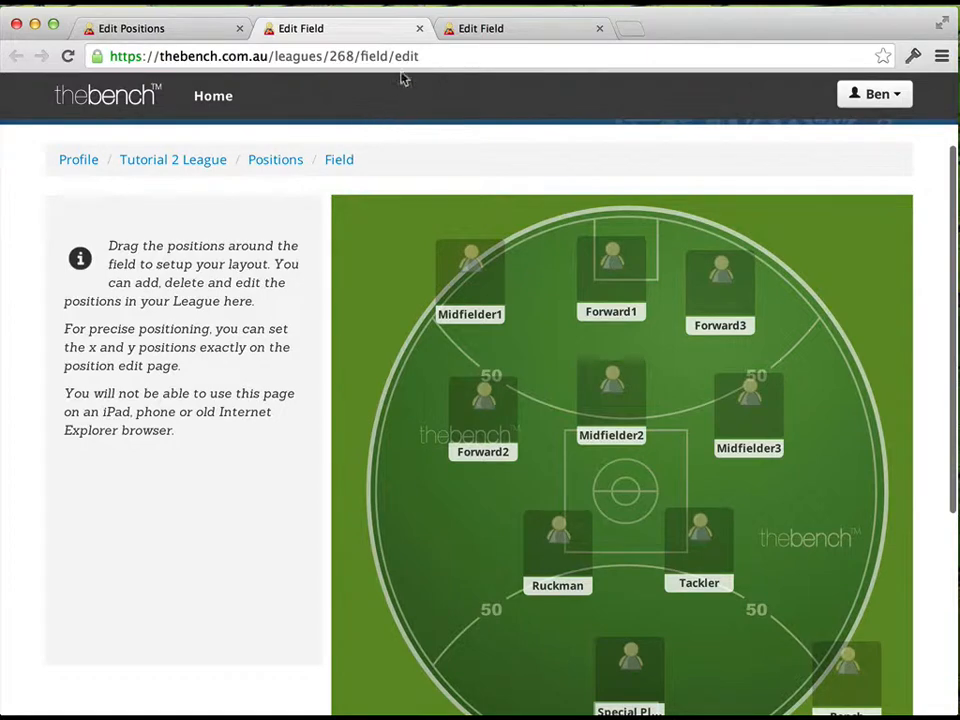
left_click(419, 29)
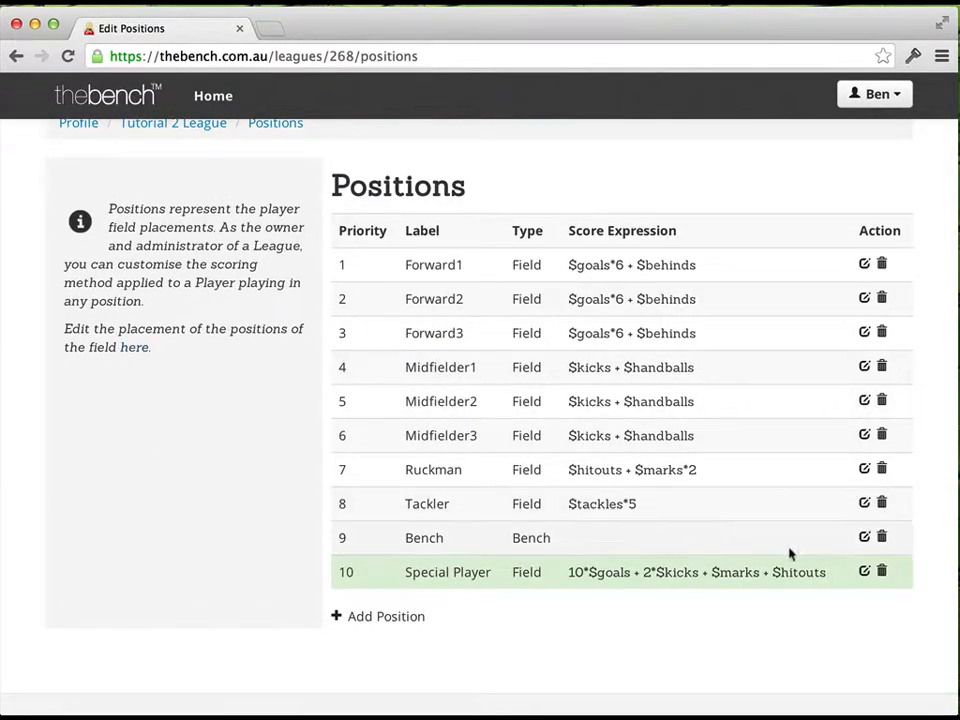
left_click(865, 539)
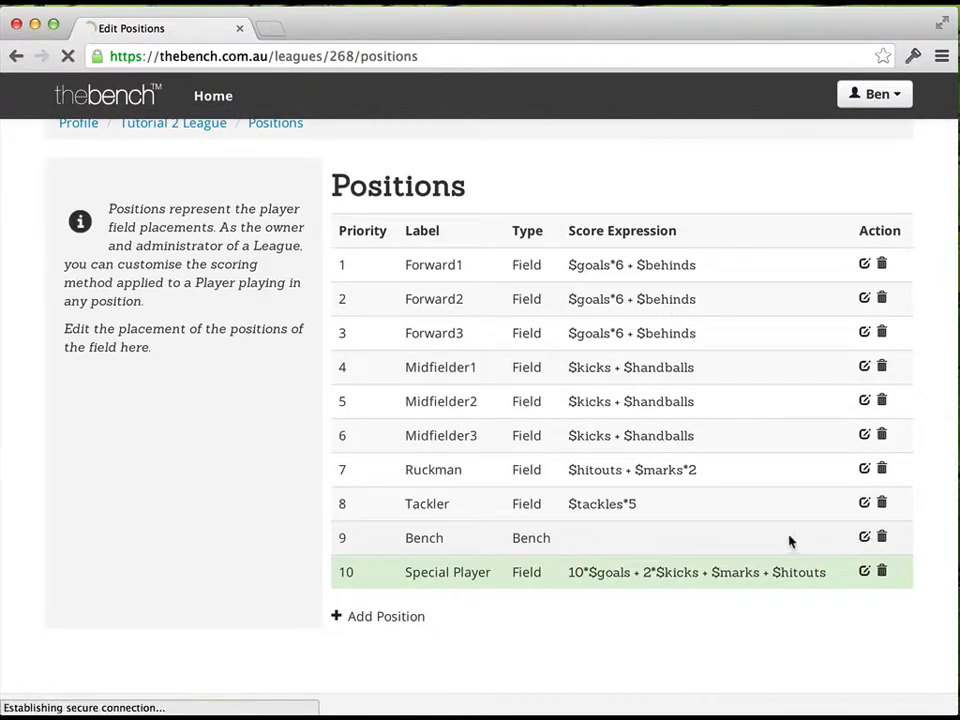
Review the Bench position's basic settings: position type, scoring expression, field placement, and the Report and Suggest options
scroll(677, 553, "down", 4)
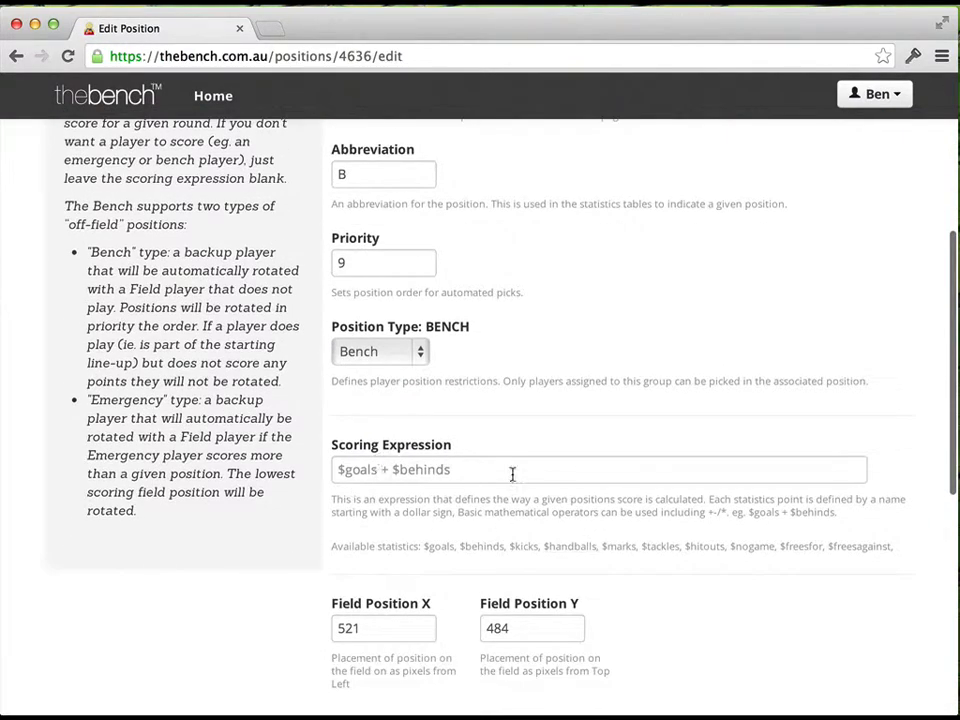
left_click(381, 471)
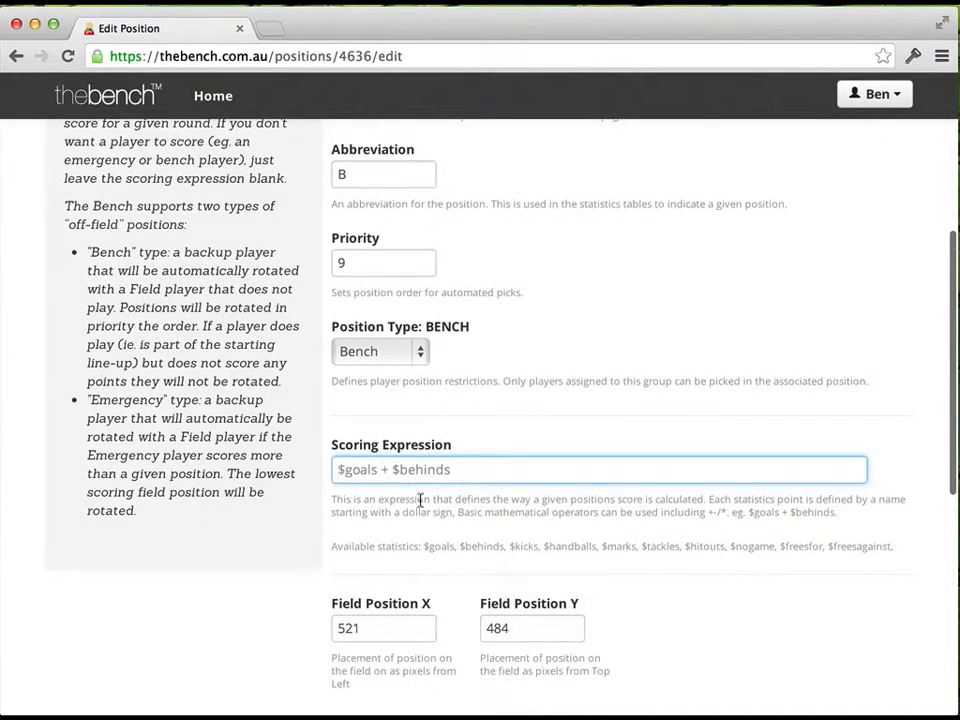
scroll(427, 503, "down", 1)
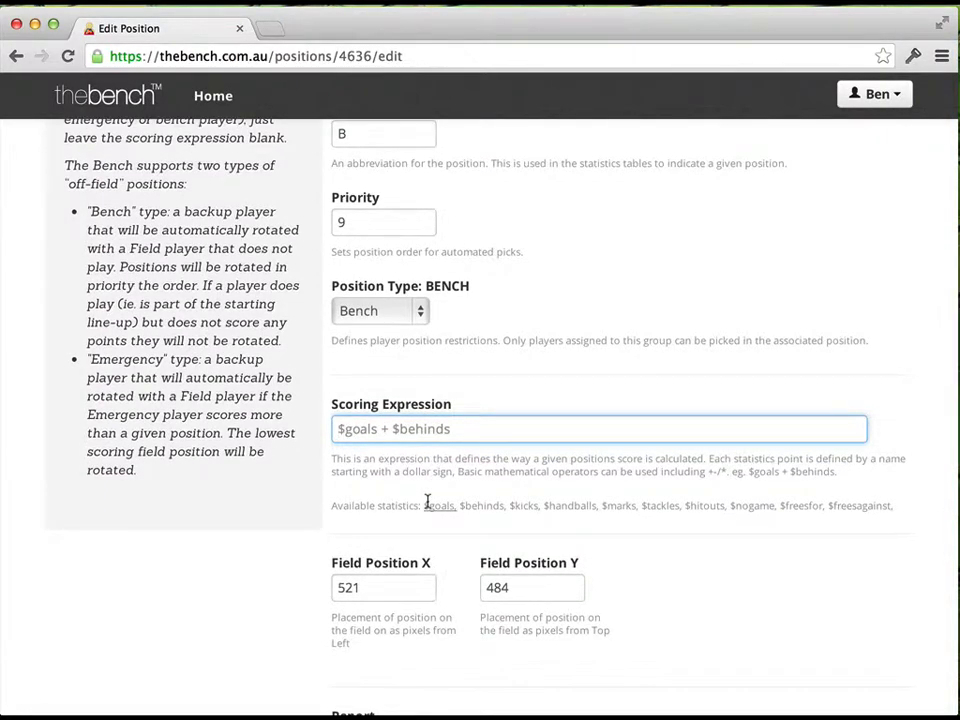
scroll(427, 503, "down", 3)
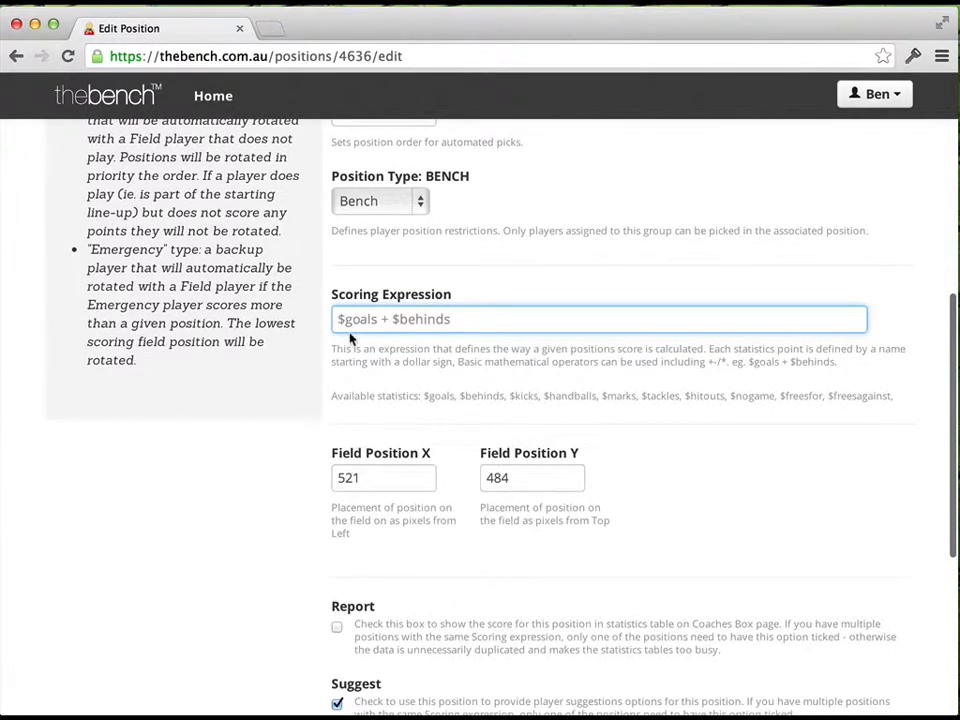
scroll(392, 388, "down", 2)
scroll(392, 392, "down", 2)
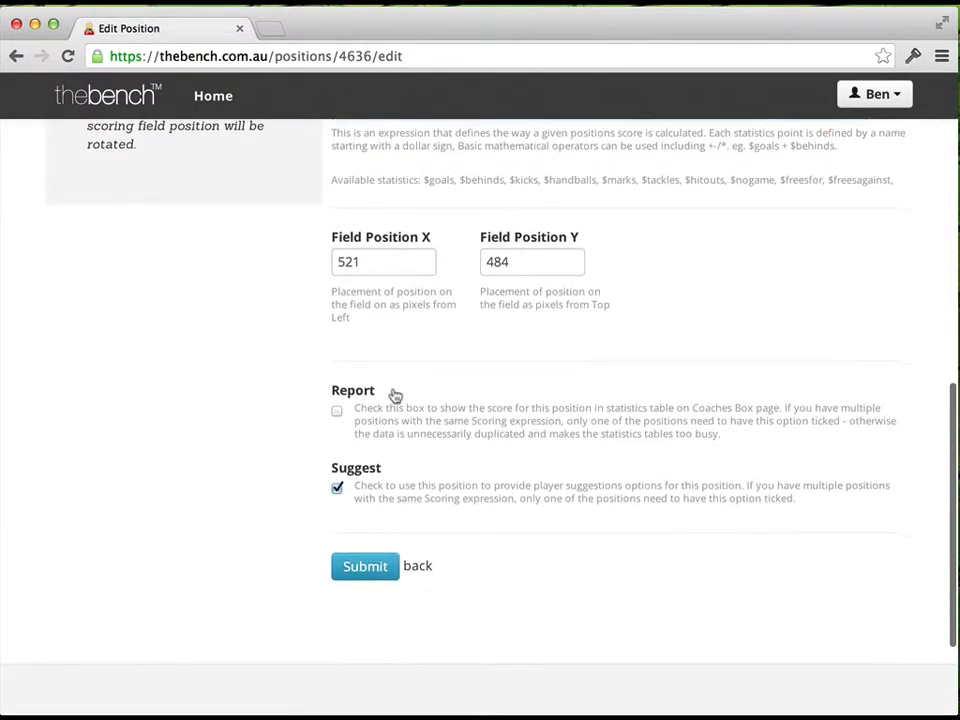
scroll(392, 392, "up", 15)
In the Bench position's advanced settings, block rotation to Forward1, Forward2, Forward3, Ruckman, Tackler and Special Player, and save the position
left_click(432, 262)
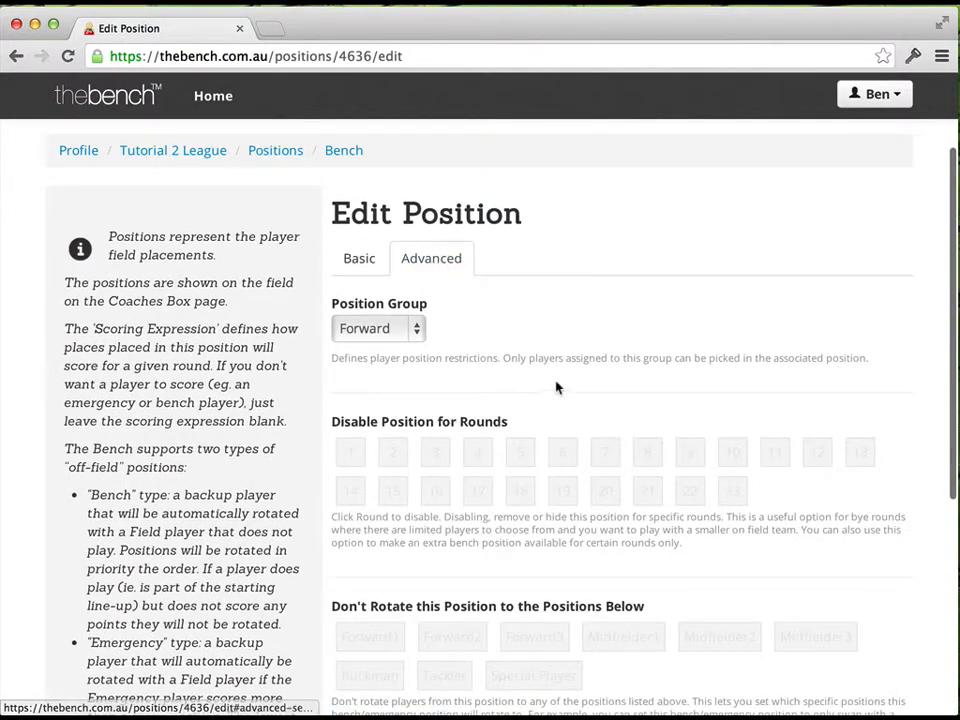
scroll(439, 452, "down", 3)
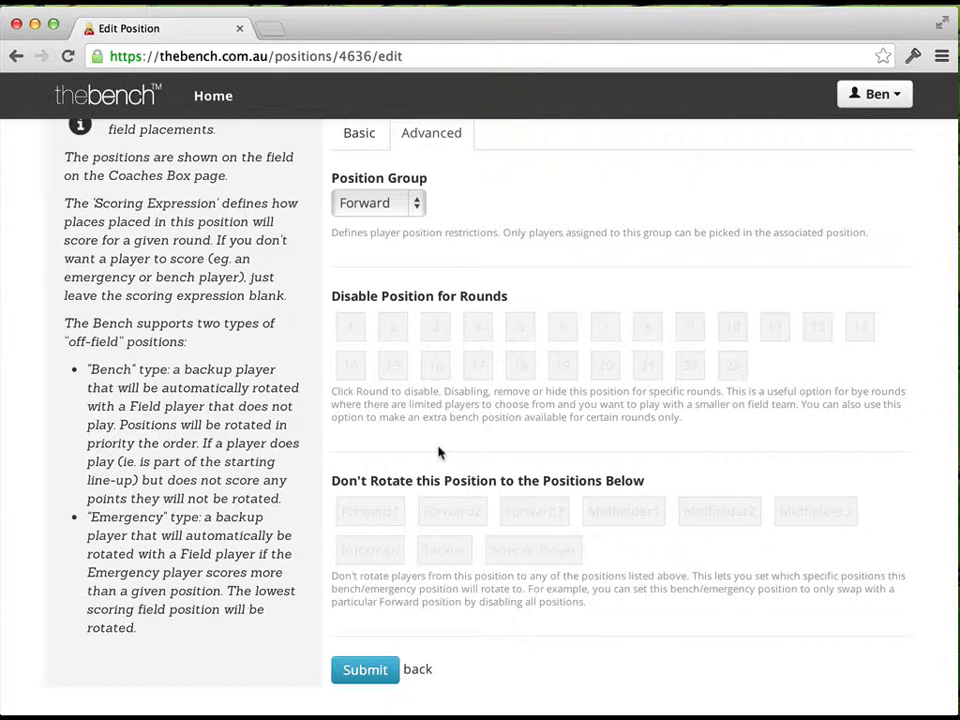
left_click(370, 511)
left_click(453, 515)
left_click(536, 515)
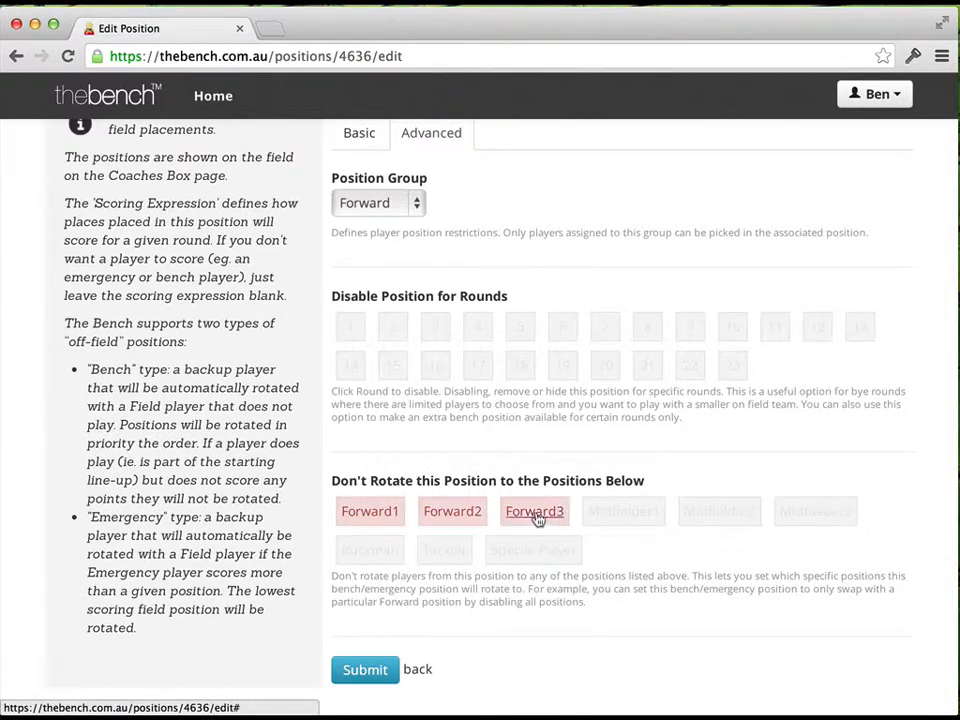
left_click(370, 551)
left_click(444, 550)
left_click(533, 551)
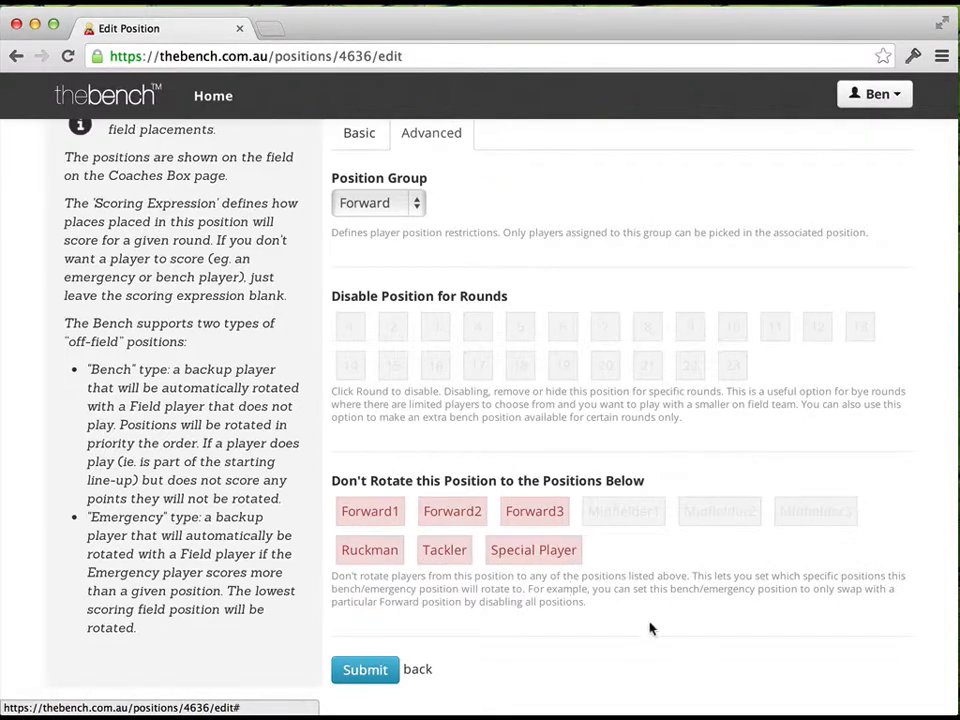
scroll(654, 621, "down", 1)
left_click(366, 640)
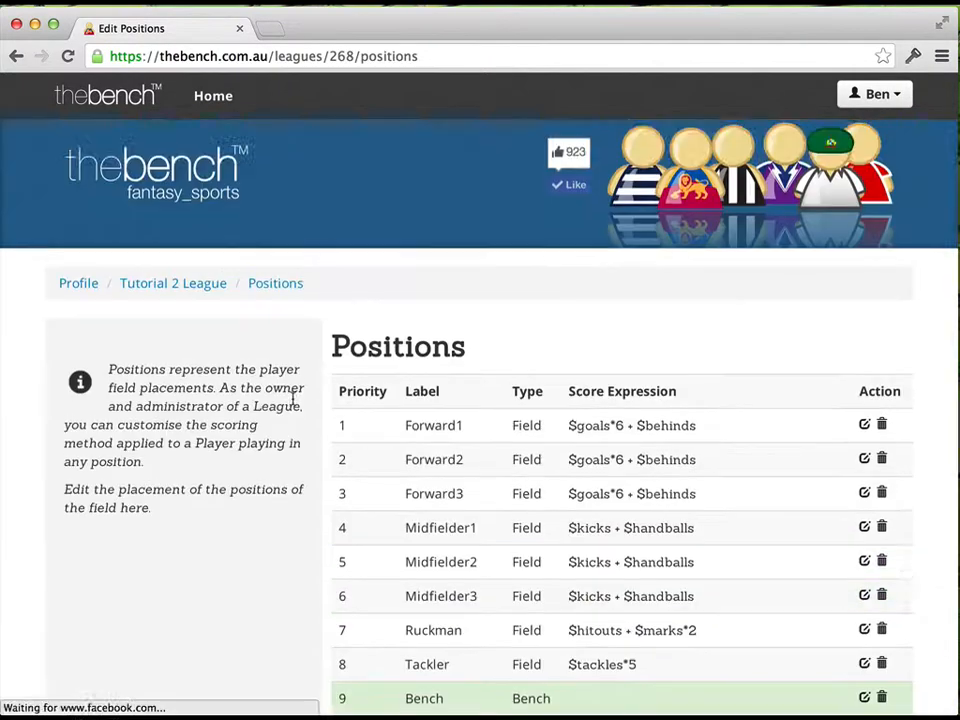
Look over the saved positions list, return to the profile page and review its Clubs, Competitions and Leagues sections
scroll(293, 403, "down", 1)
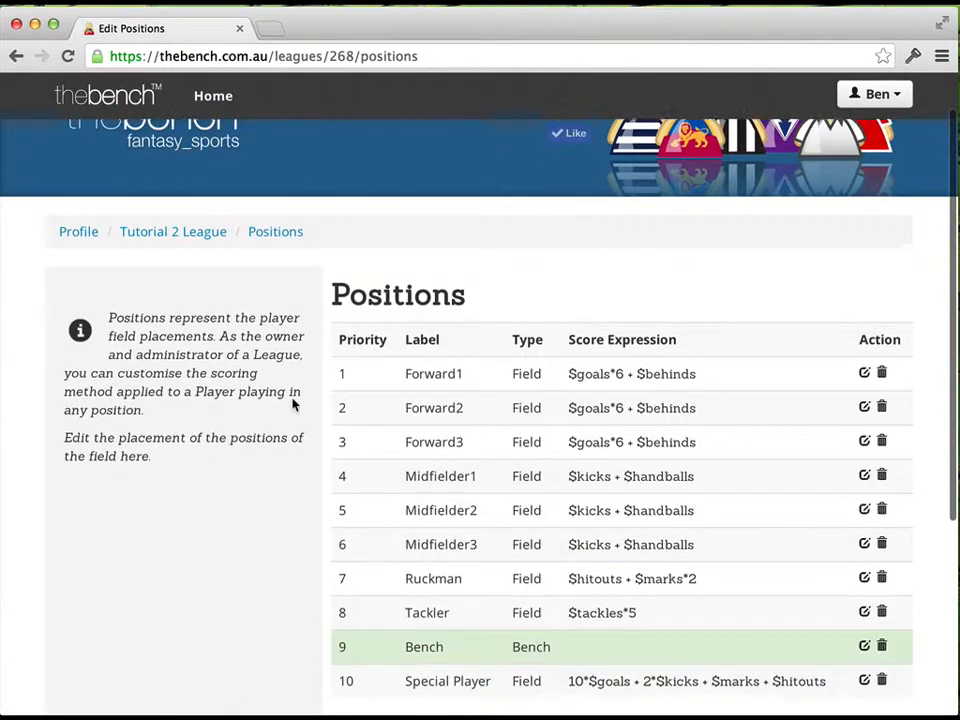
scroll(293, 403, "up", 1)
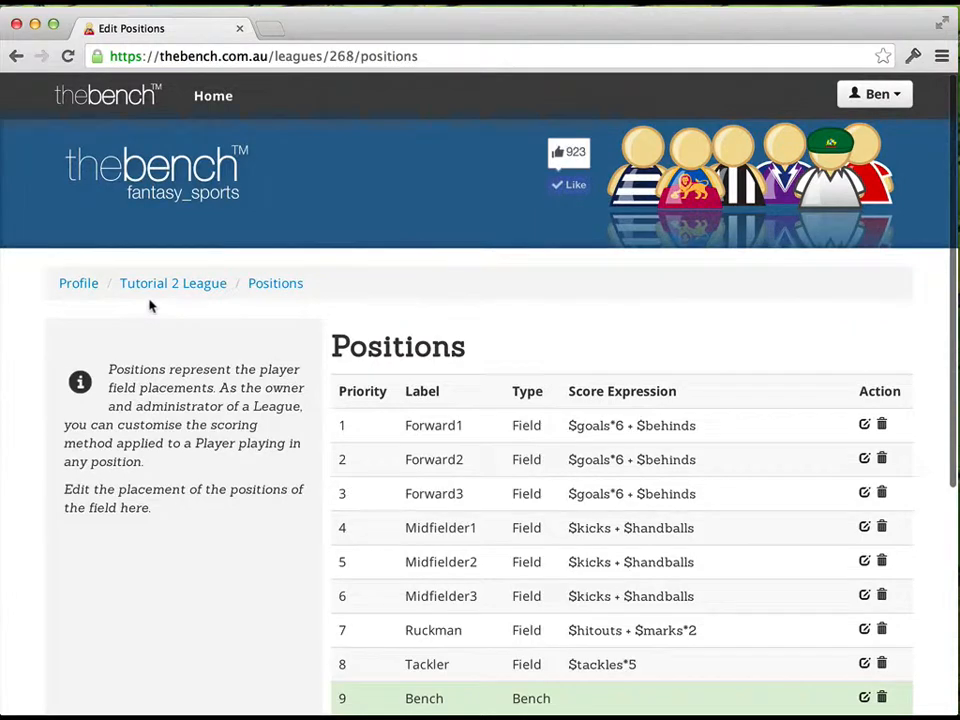
left_click(84, 286)
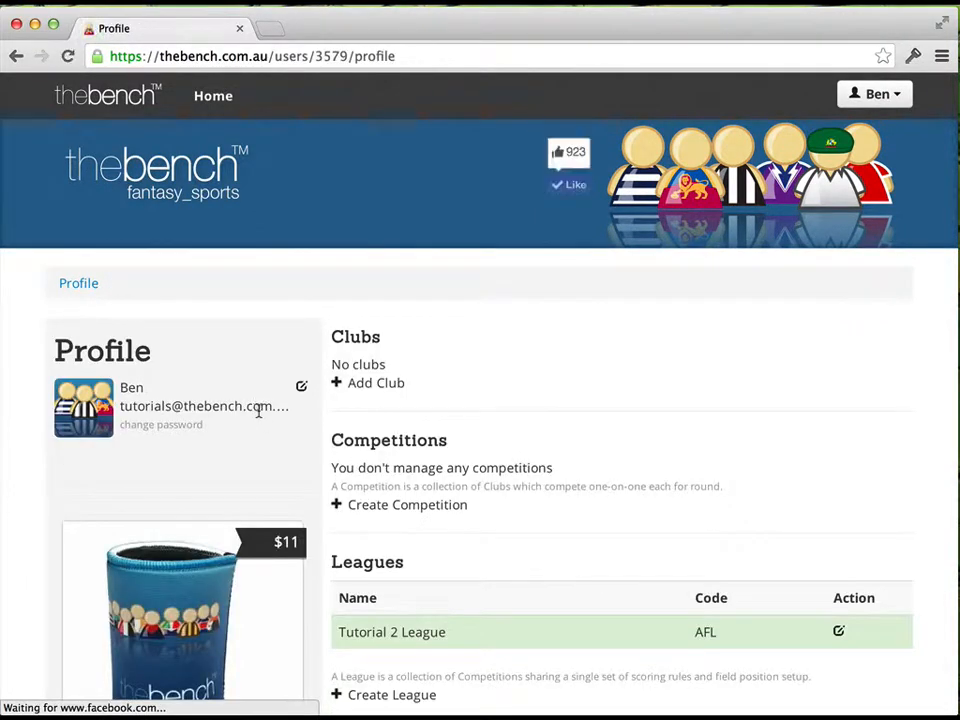
scroll(257, 410, "down", 1)
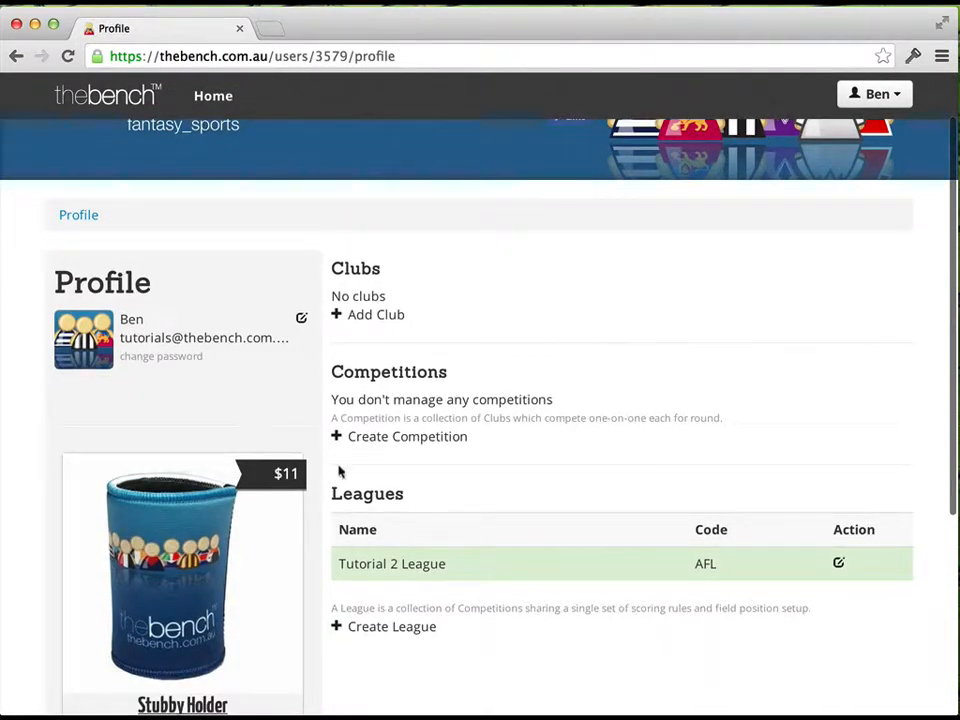
scroll(450, 505, "up", 1)
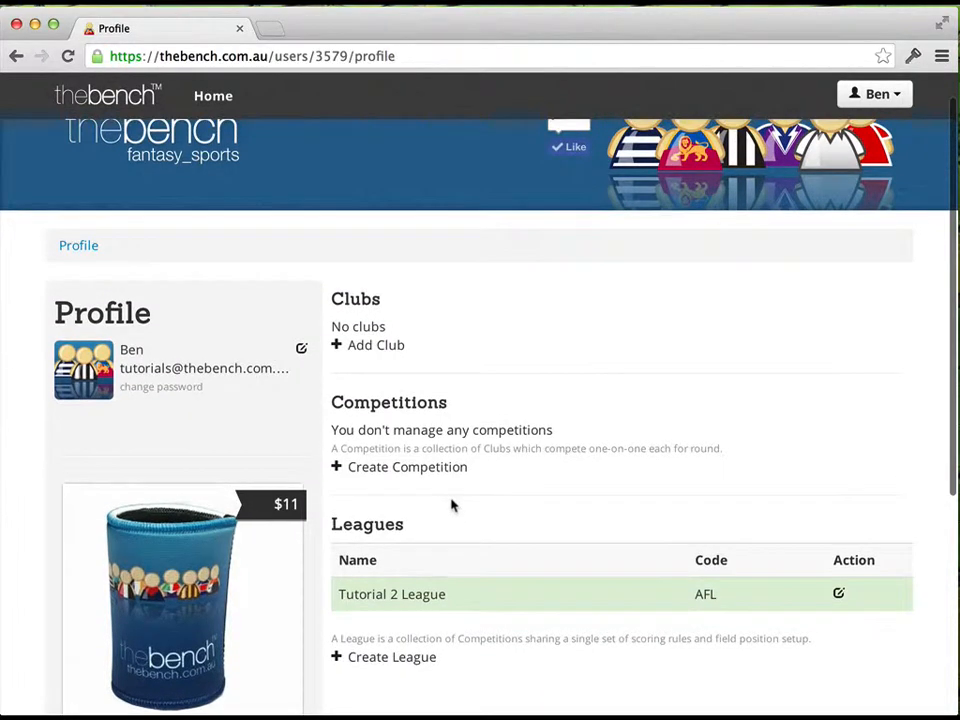
scroll(452, 505, "up", 1)
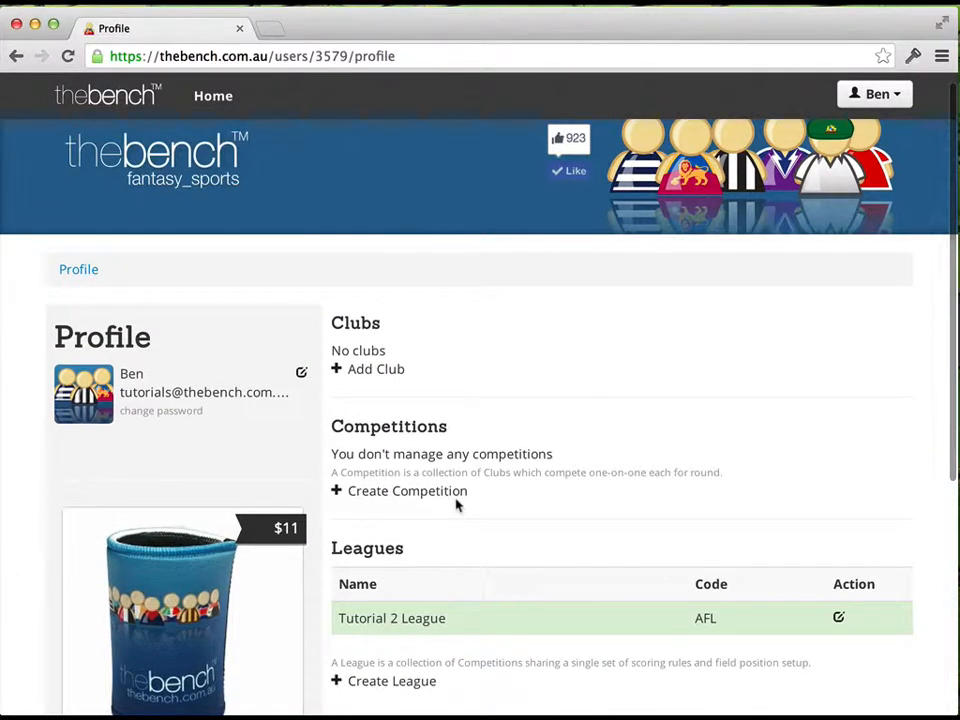